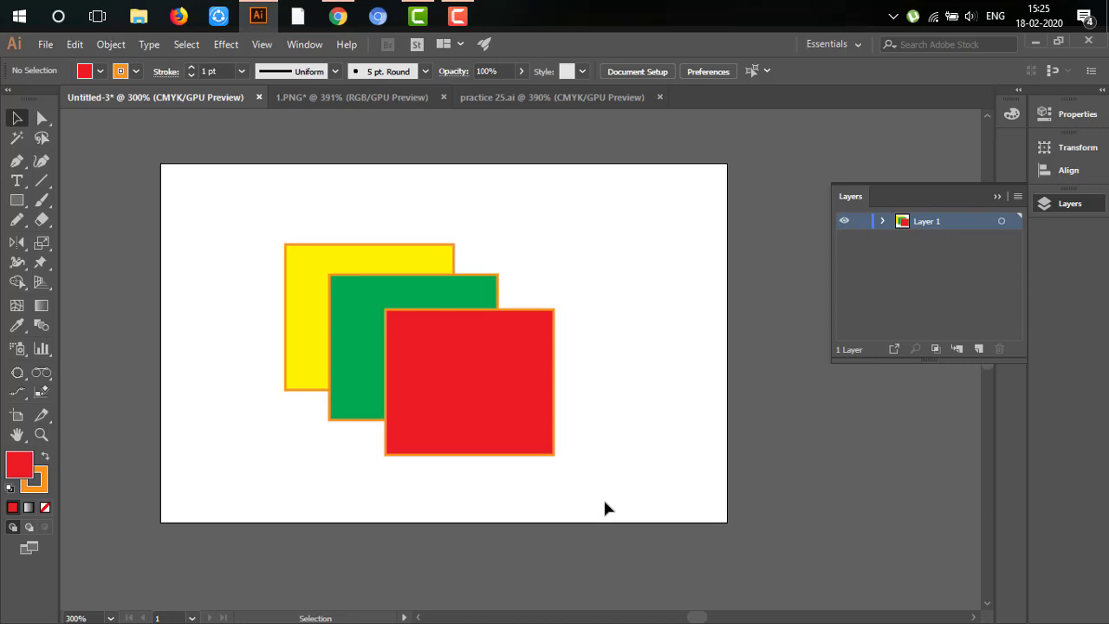
Delete the red, green and yellow rectangles from the artboard.
{"action": "left_click", "coordinate": [510, 440]}
{"action": "key", "text": "Delete"}
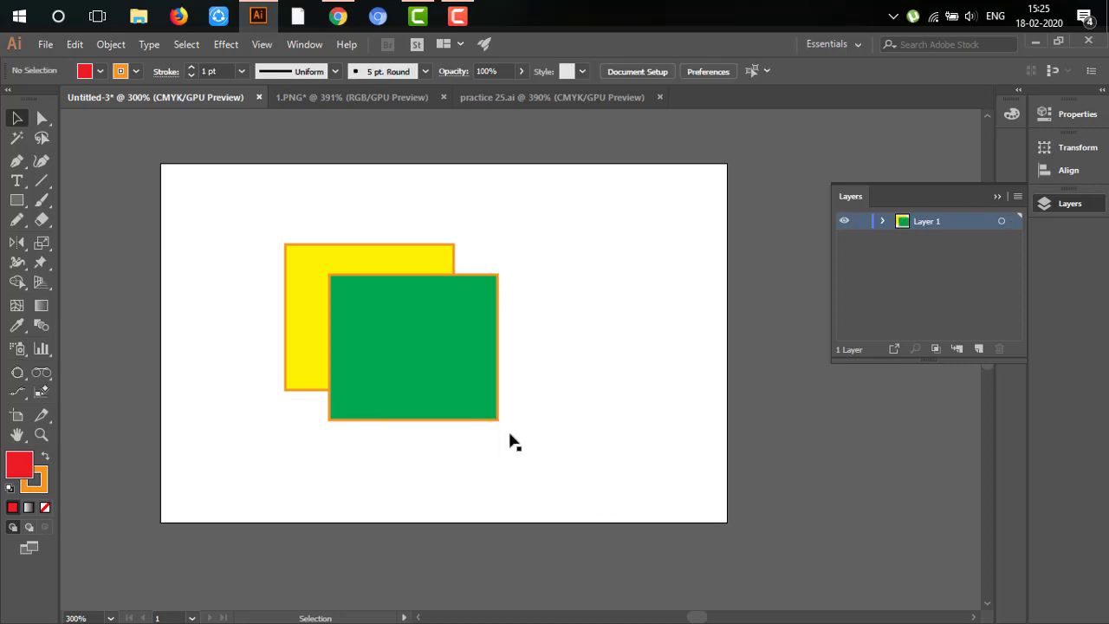
{"action": "left_click", "coordinate": [492, 388]}
{"action": "key", "text": "Delete"}
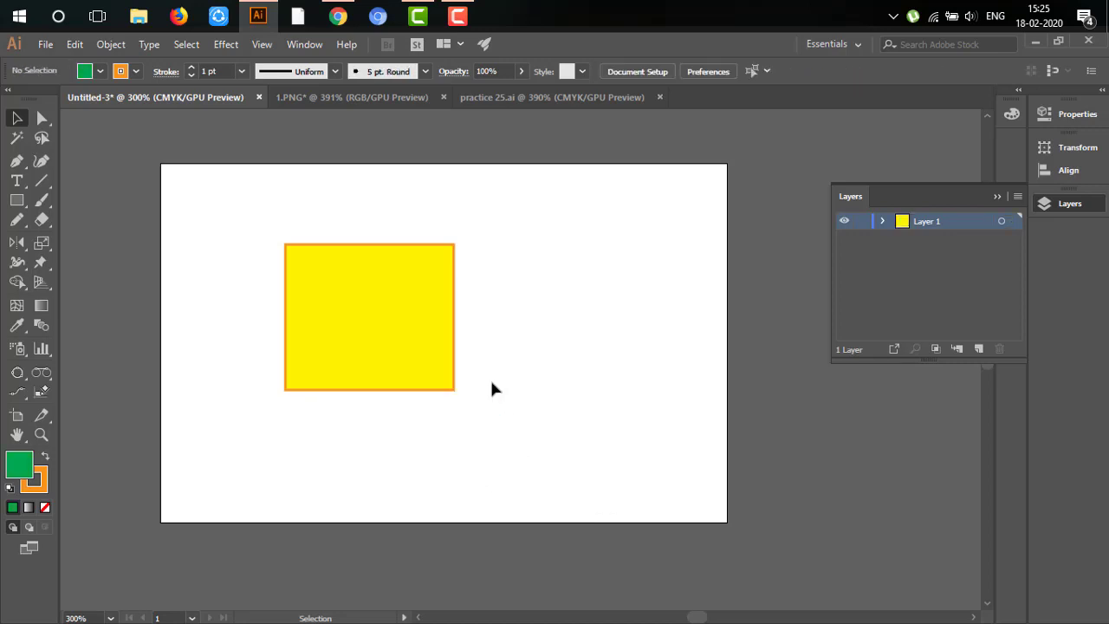
{"action": "left_click", "coordinate": [436, 354]}
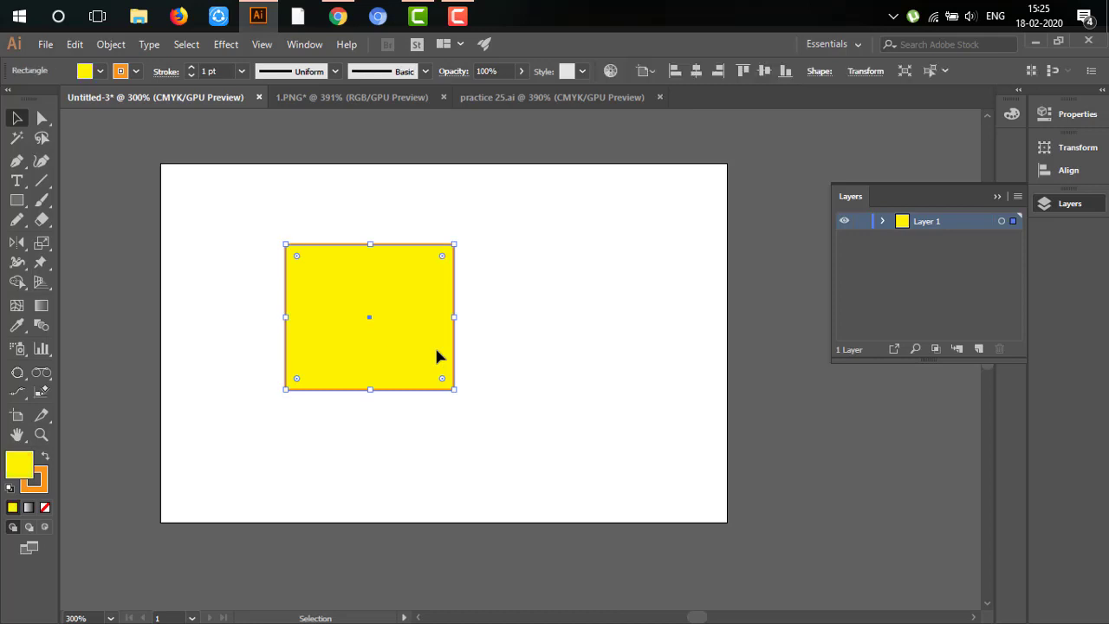
{"action": "key", "text": "Delete"}
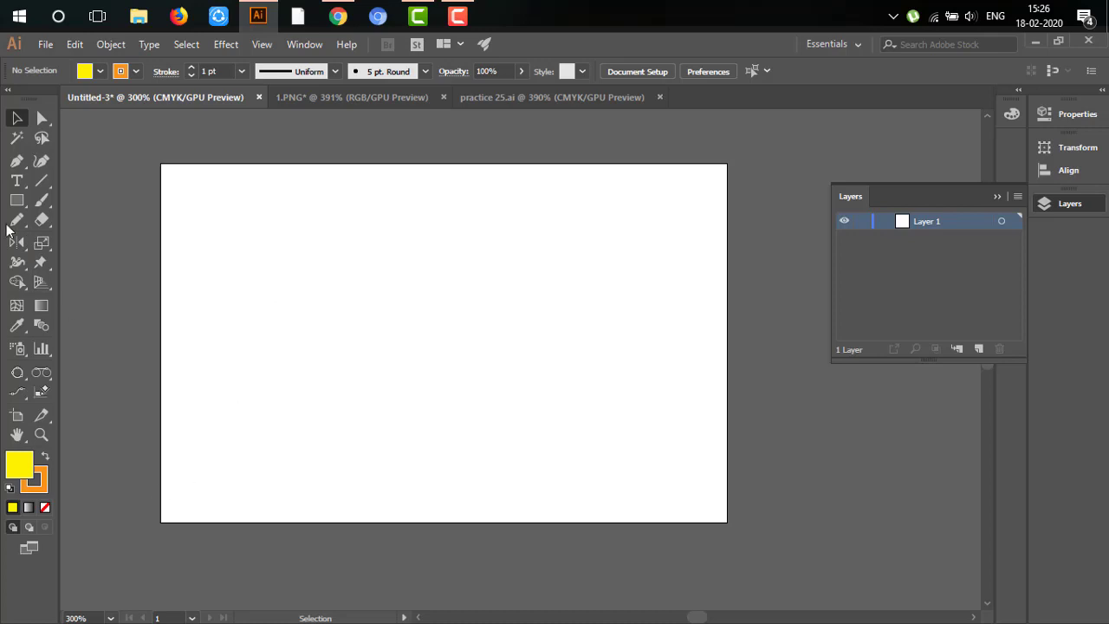
Draw a square with yellow fill and orange stroke on the left half of the artboard using the Rectangle tool.
{"action": "left_click", "coordinate": [16, 201]}
{"action": "left_click_drag", "start_coordinate": [276, 260], "coordinate": [486, 403]}
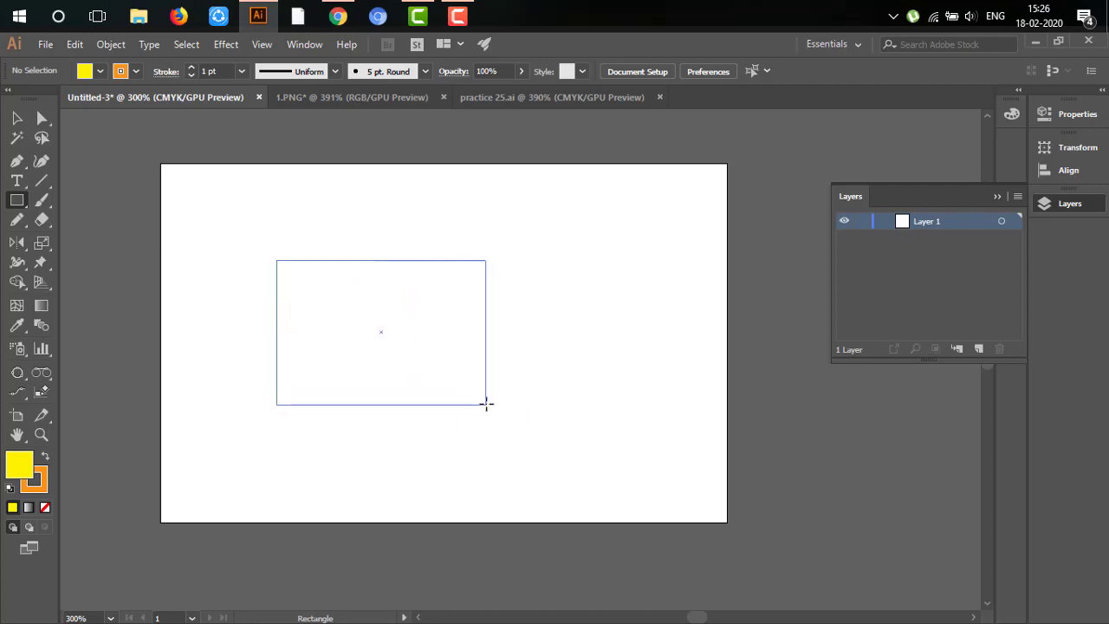
{"action": "left_click_drag", "start_coordinate": [486, 403], "coordinate": [412, 376]}
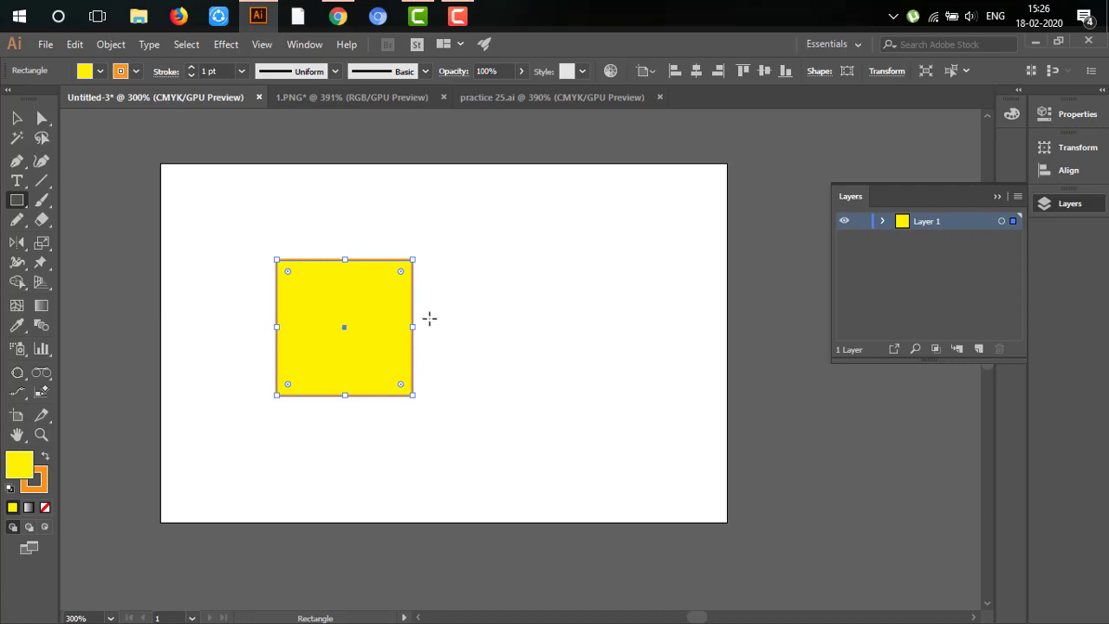
Duplicate the yellow square diagonally down to the right so it overlaps the original, and fill the copy with light blue.
{"action": "key", "text": "v"}
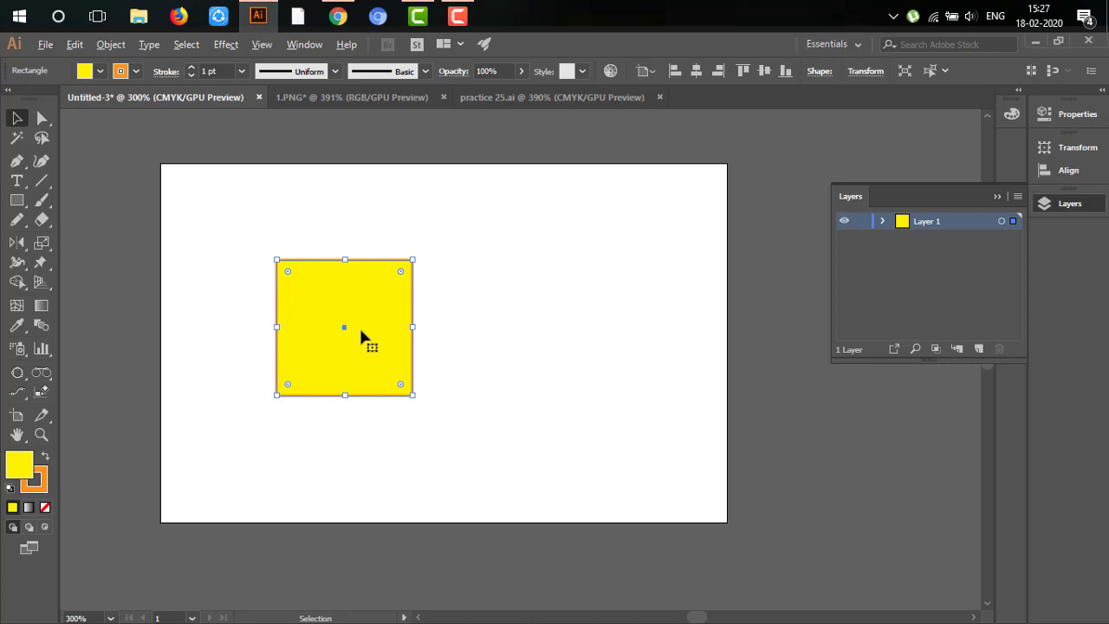
{"action": "left_click_drag", "start_coordinate": [362, 331], "coordinate": [388, 358]}
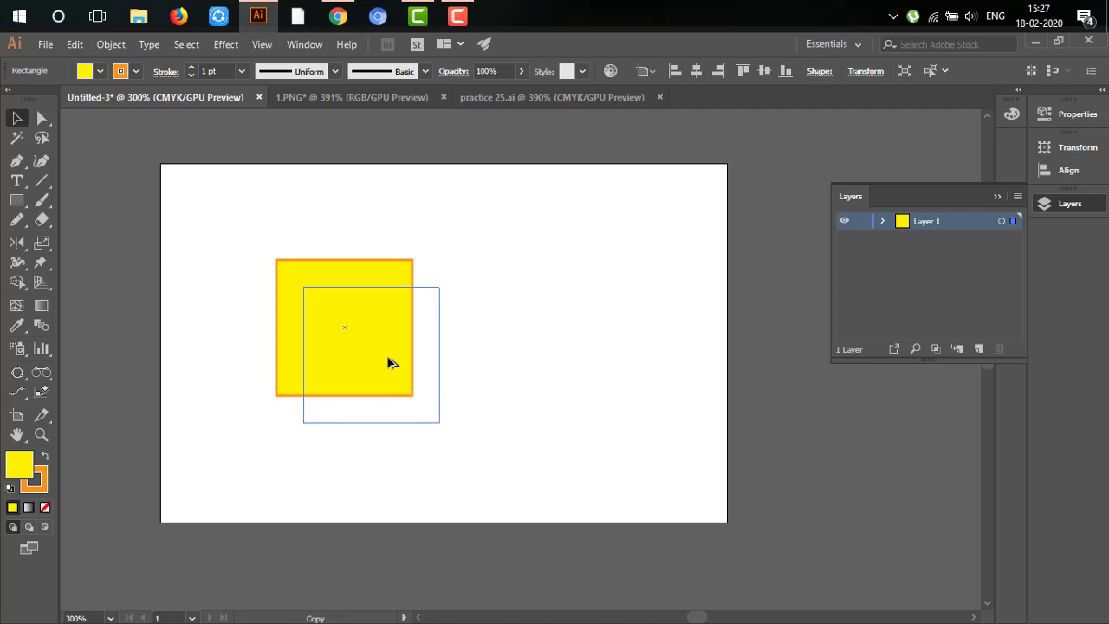
{"action": "left_click_drag", "start_coordinate": [389, 363], "coordinate": [413, 368]}
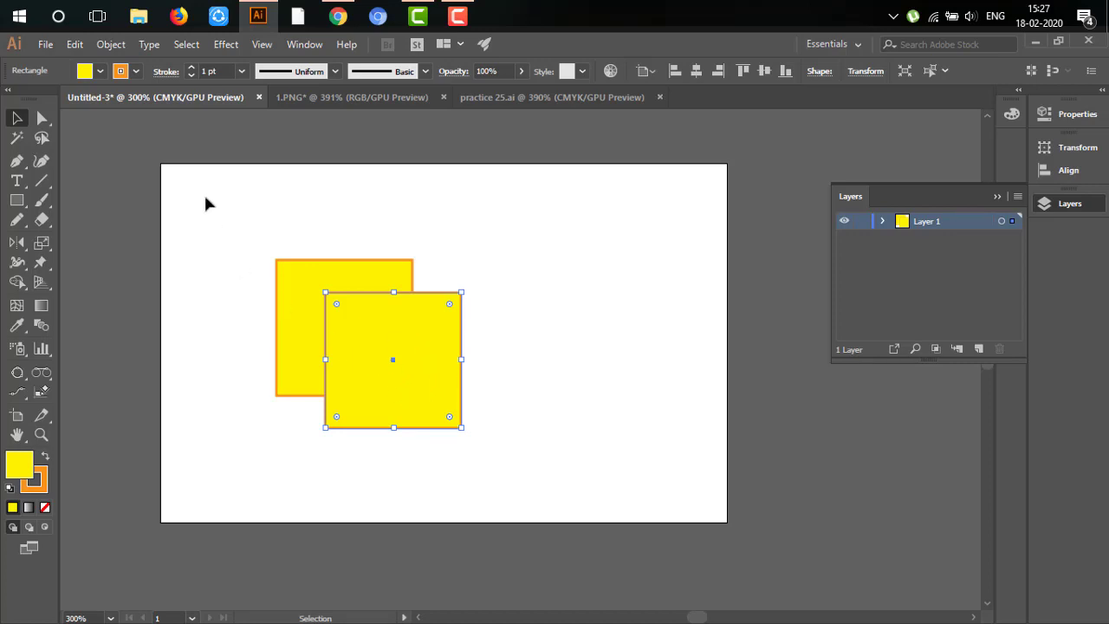
{"action": "left_click", "coordinate": [101, 71]}
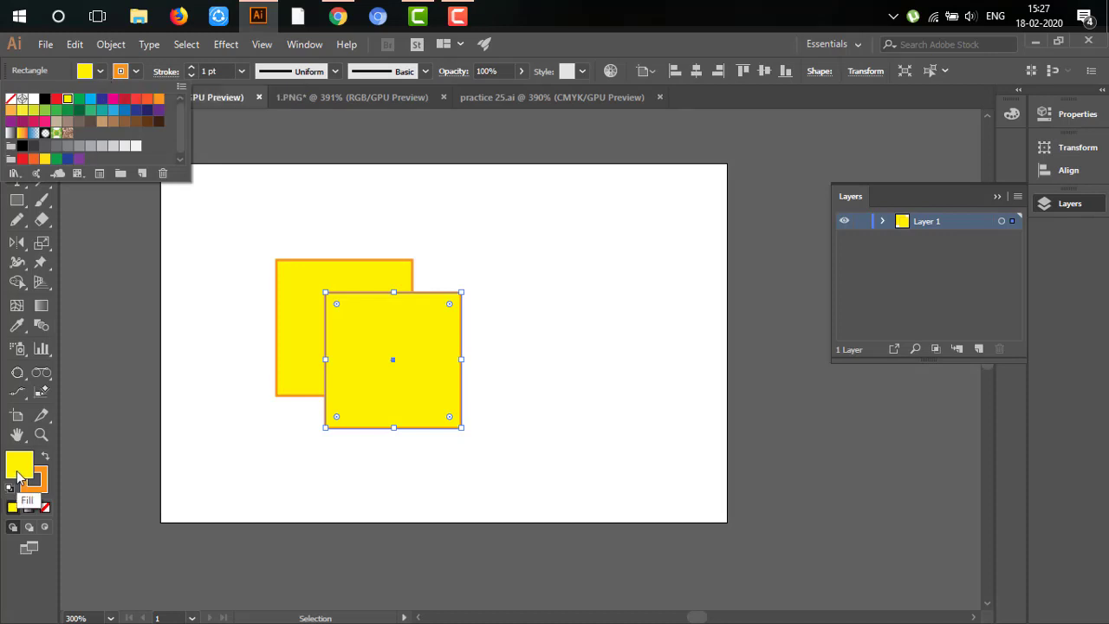
{"action": "left_click", "coordinate": [93, 102]}
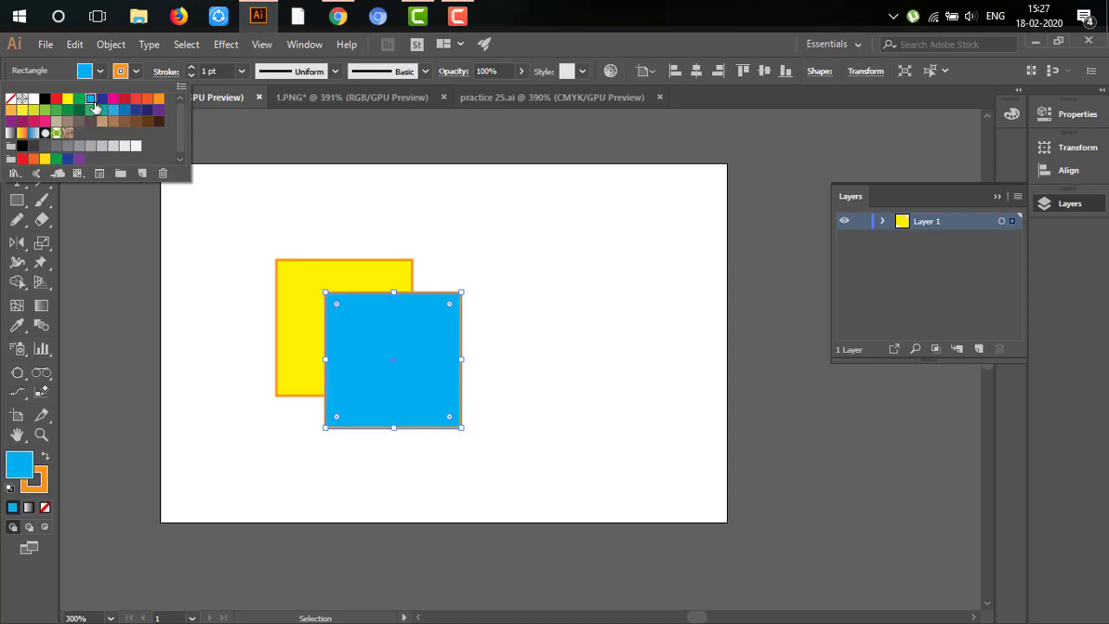
{"action": "left_click", "coordinate": [493, 340]}
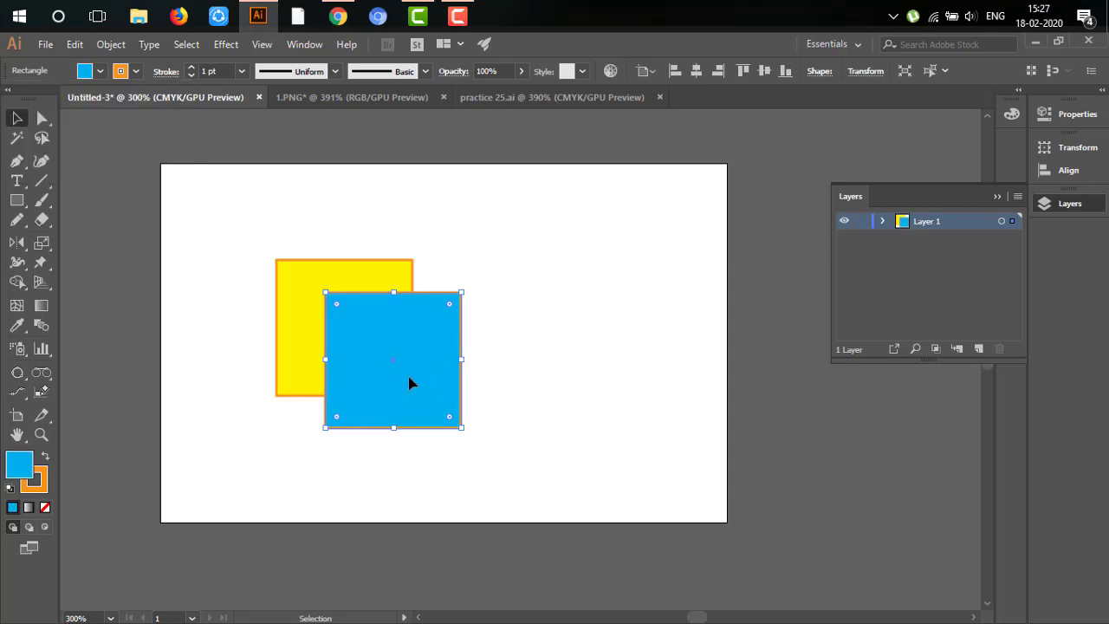
Duplicate the light blue square diagonally down to the right so the two overlap, and fill the new copy with red.
{"action": "left_click_drag", "start_coordinate": [410, 383], "coordinate": [446, 421]}
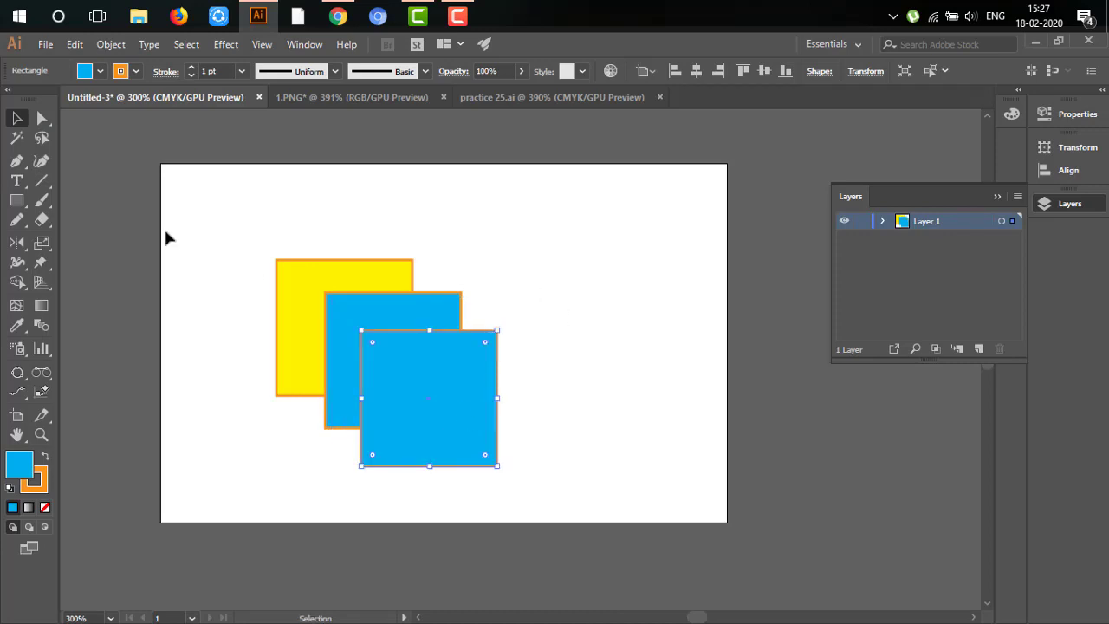
{"action": "left_click", "coordinate": [101, 70]}
{"action": "left_click", "coordinate": [57, 98]}
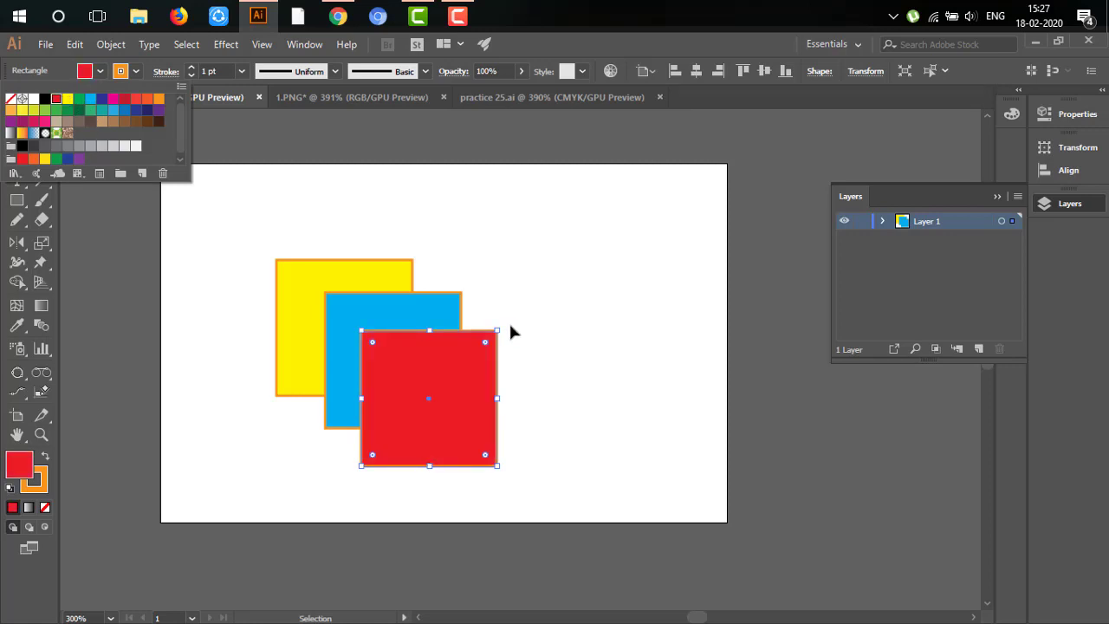
{"action": "left_click", "coordinate": [533, 328]}
{"action": "left_click", "coordinate": [540, 332]}
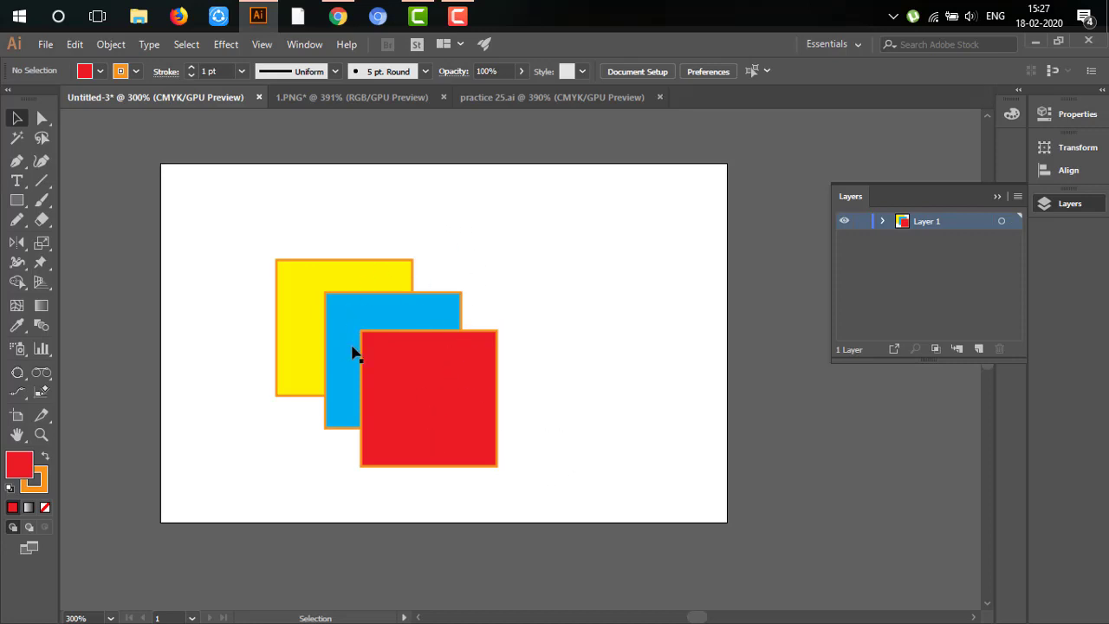
Move the red, blue and yellow squares out of their stack to separate places on the artboard.
{"action": "left_click", "coordinate": [459, 422]}
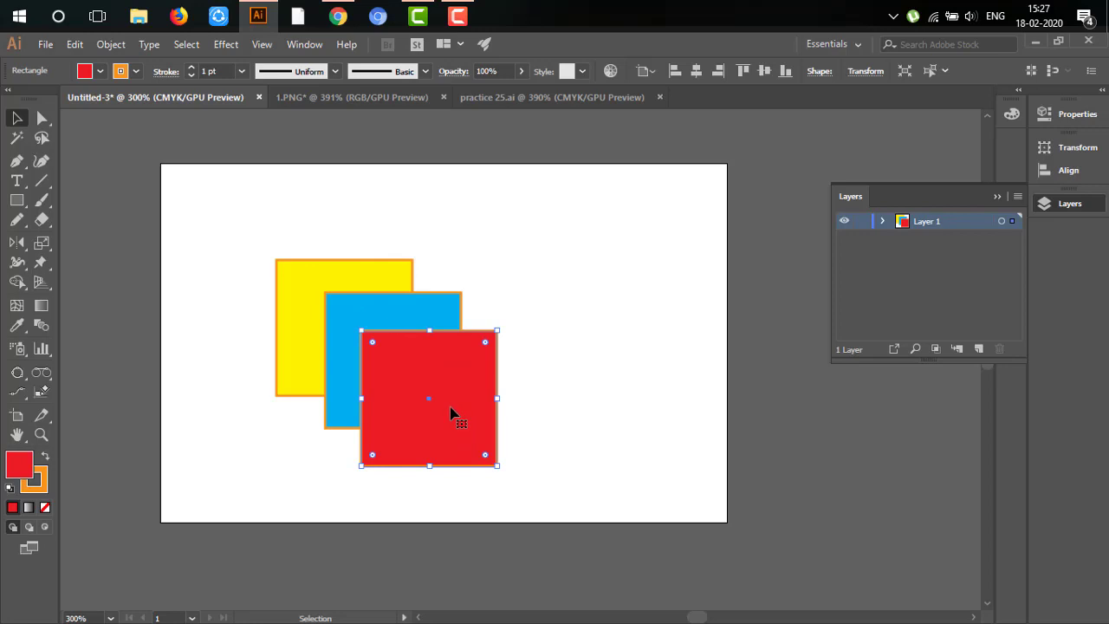
{"action": "left_click_drag", "start_coordinate": [451, 415], "coordinate": [584, 298]}
{"action": "left_click_drag", "start_coordinate": [361, 361], "coordinate": [234, 340]}
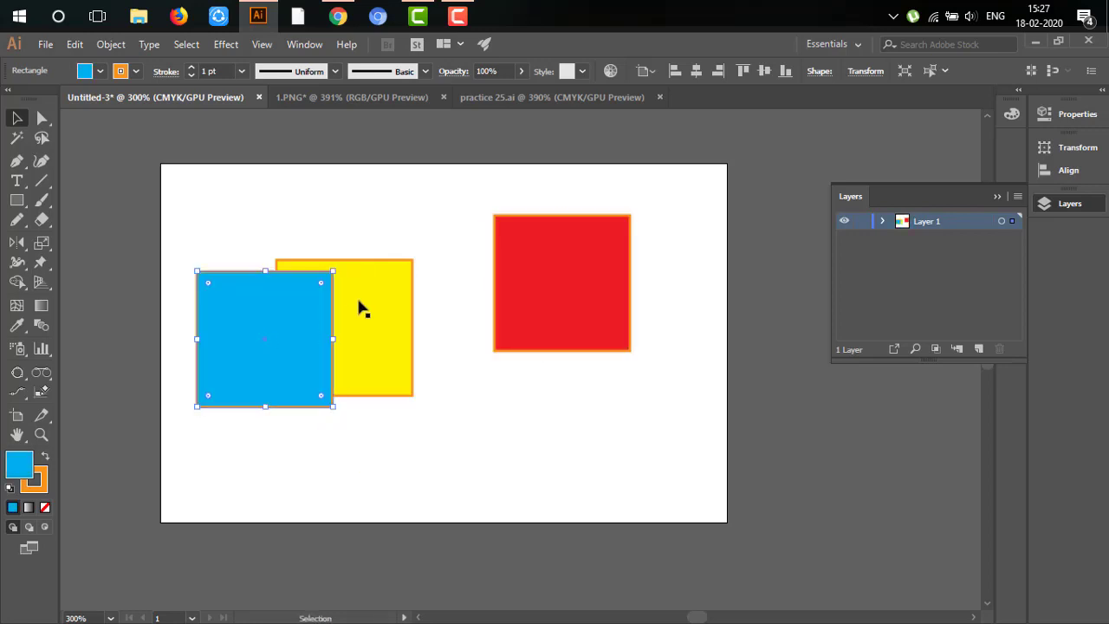
{"action": "left_click_drag", "start_coordinate": [361, 307], "coordinate": [464, 363]}
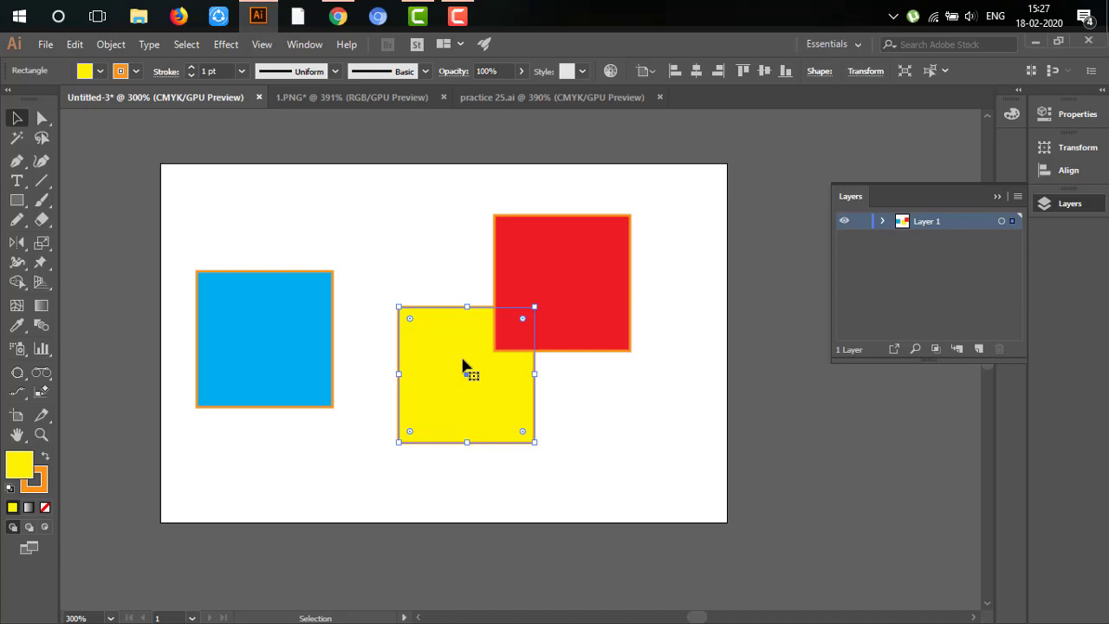
Copy the red tank image from the 1.PNG document onto the squares in Untitled-3.
{"action": "left_click", "coordinate": [360, 103]}
{"action": "left_click", "coordinate": [495, 317]}
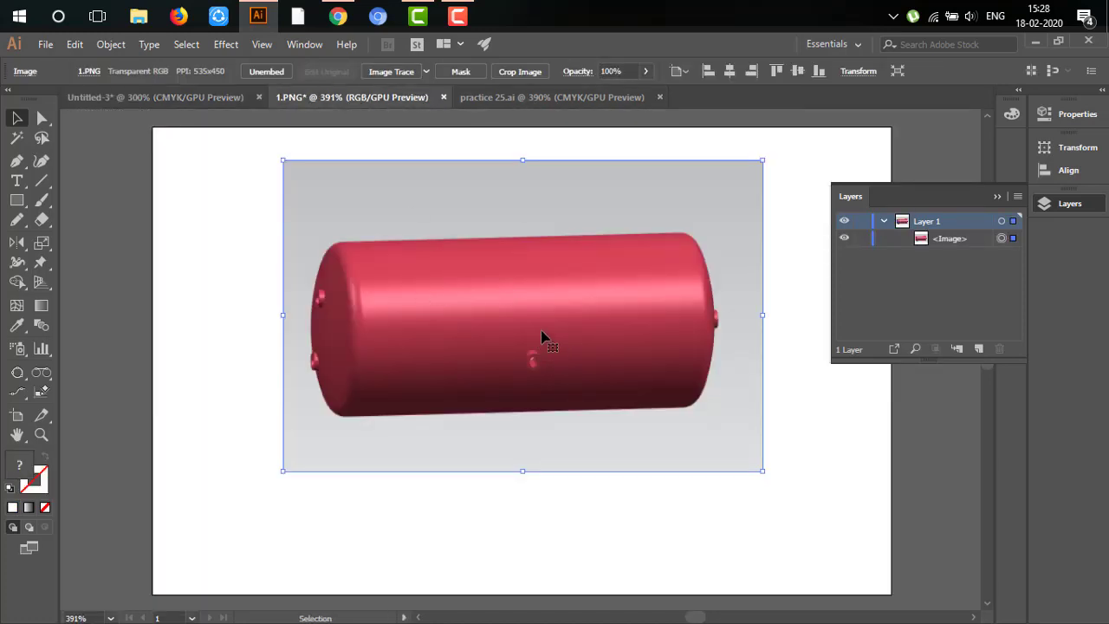
{"action": "left_click_drag", "start_coordinate": [541, 336], "coordinate": [366, 382]}
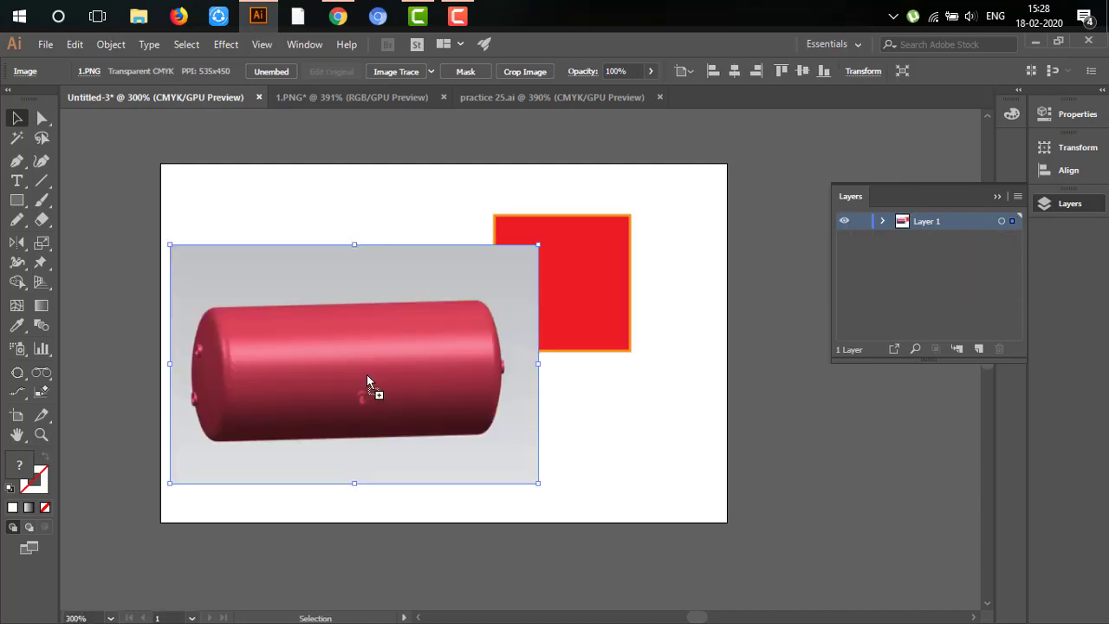
Undo the image placement and the moves of the three squares, and clear the selection.
{"action": "key", "text": "ctrl+z"}
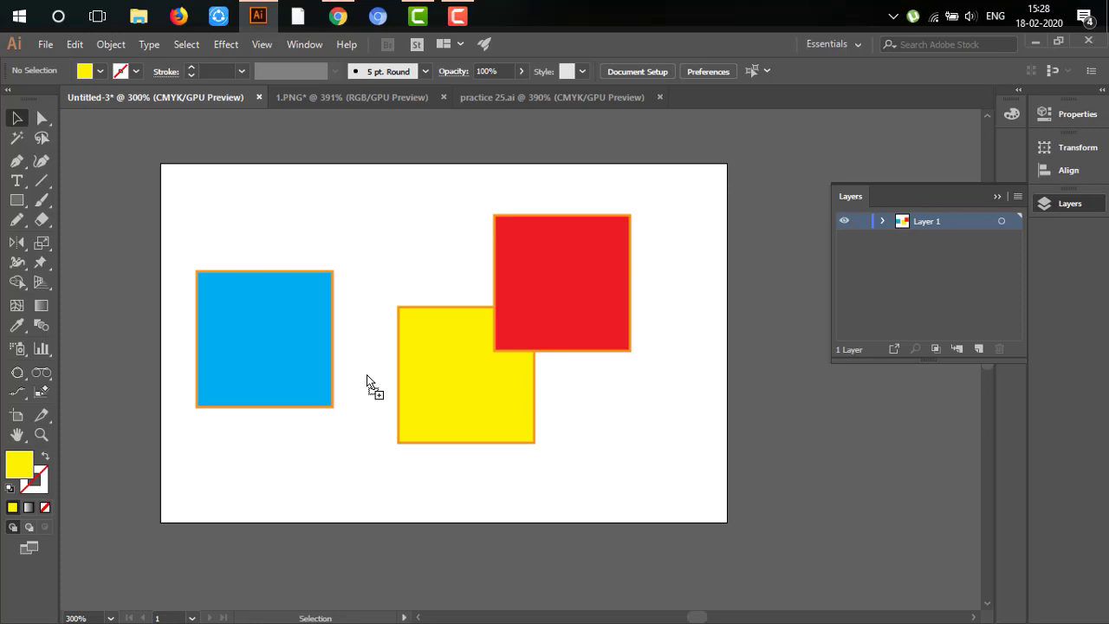
{"action": "key", "text": "ctrl+z"}
{"action": "key", "text": "ctrl+z"}
{"action": "key", "text": "ctrl+z"}
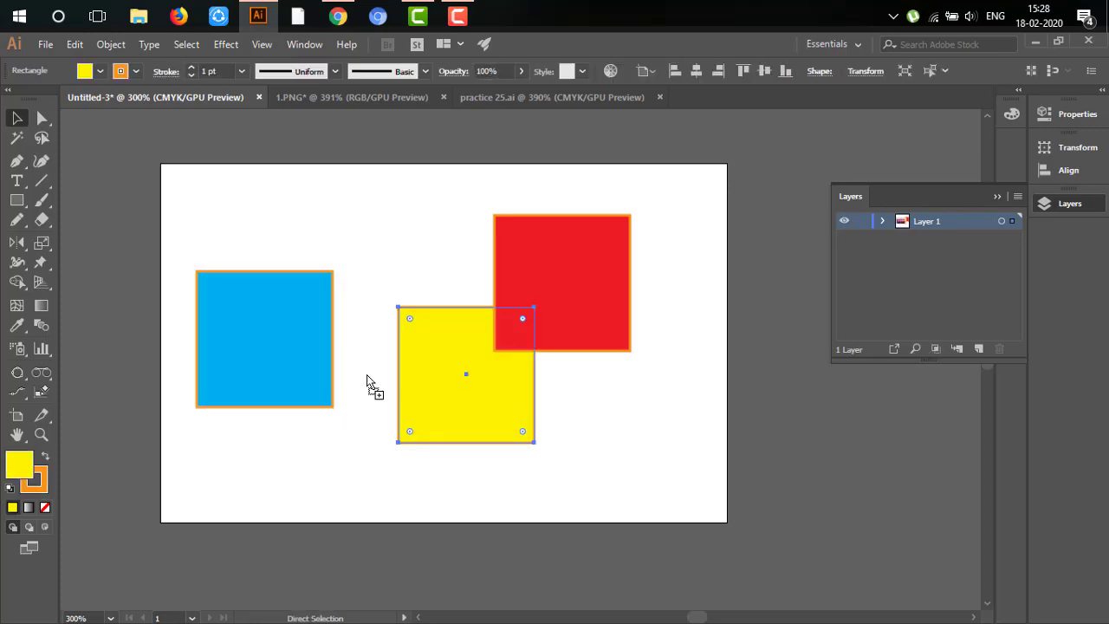
{"action": "key", "text": "ctrl+z"}
{"action": "key", "text": "ctrl+z"}
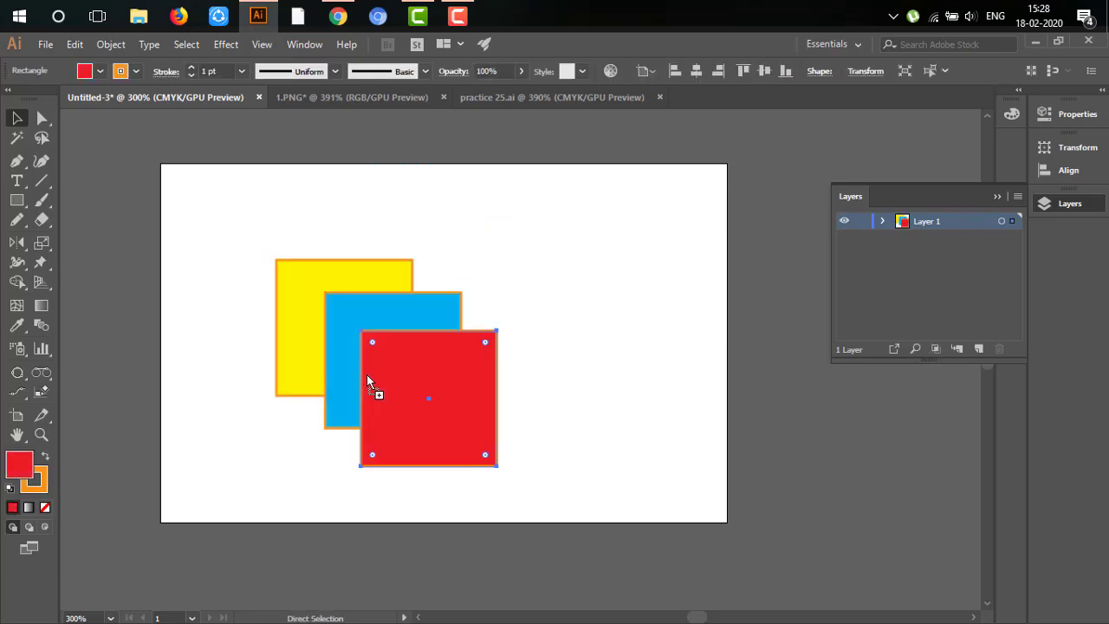
{"action": "left_click", "coordinate": [601, 359]}
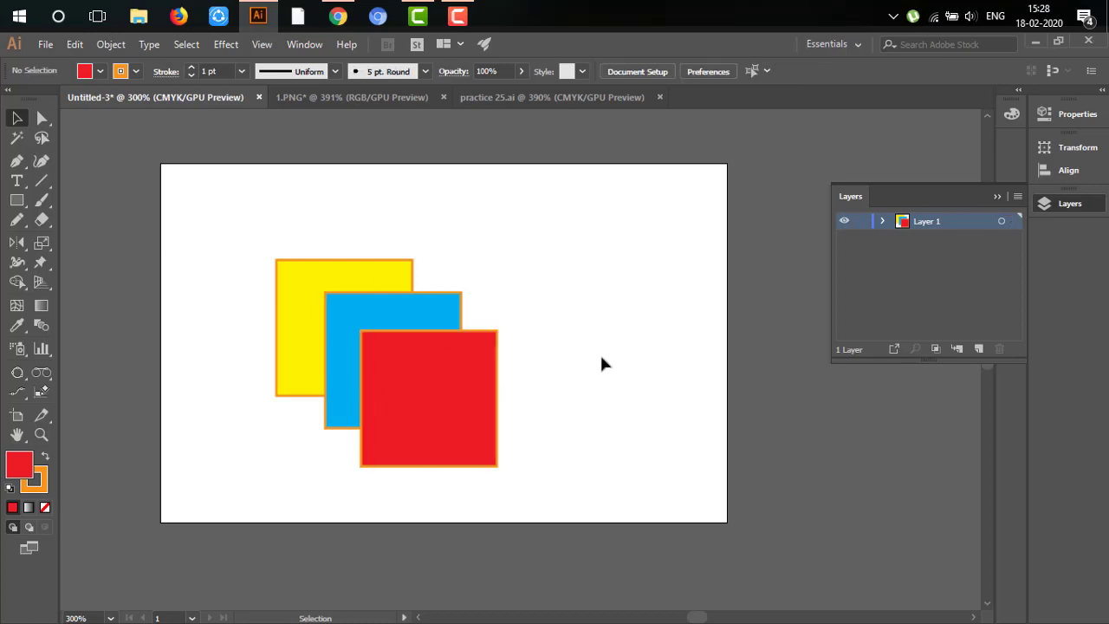
Examine the Transform and Arrange commands available for the red square and check how the three squares are stacked.
{"action": "left_click", "coordinate": [478, 398]}
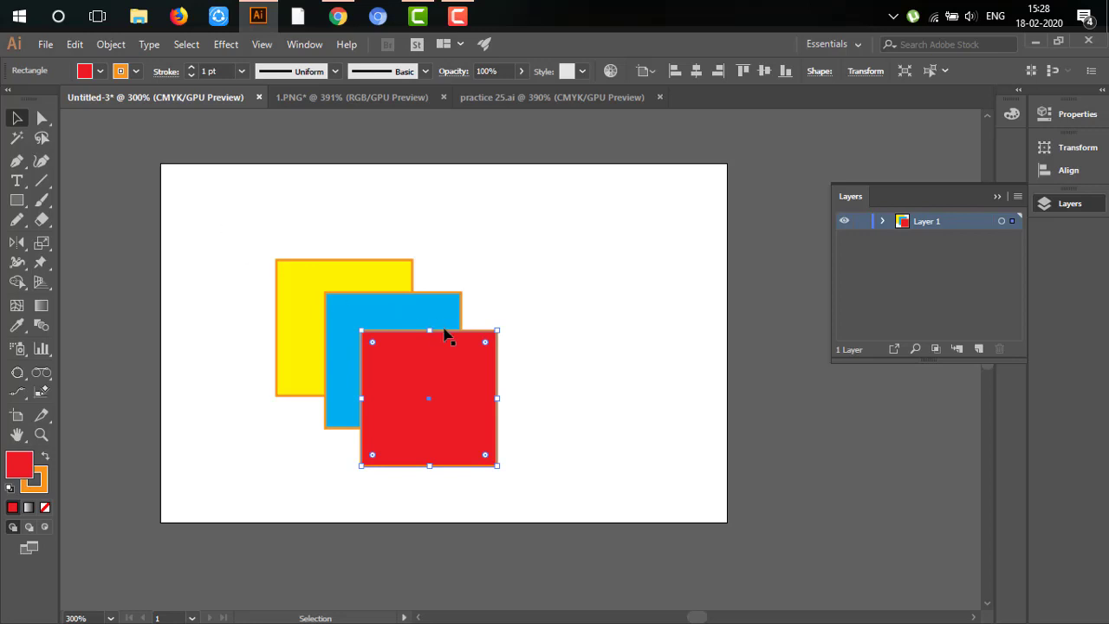
{"action": "right_click", "coordinate": [438, 398]}
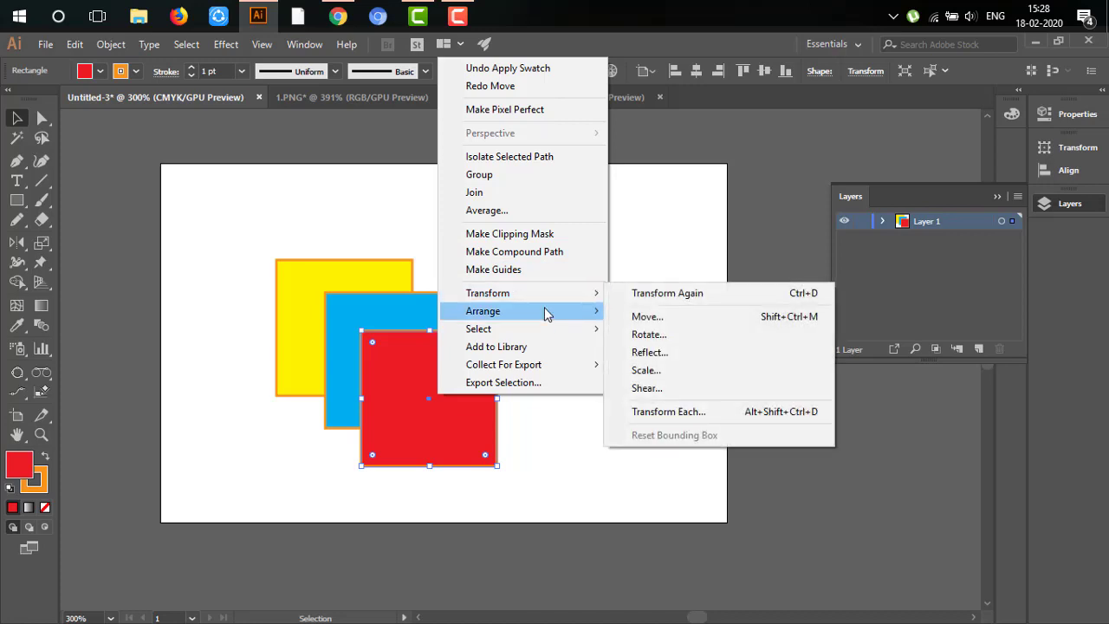
{"action": "mouse_move", "coordinate": [547, 327]}
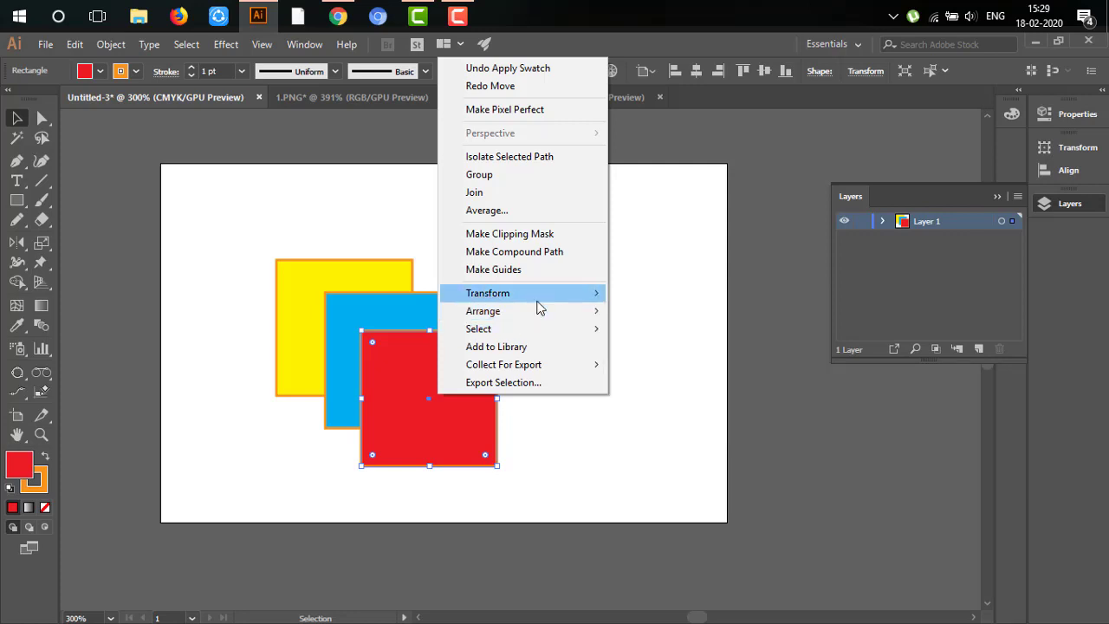
{"action": "mouse_move", "coordinate": [538, 301]}
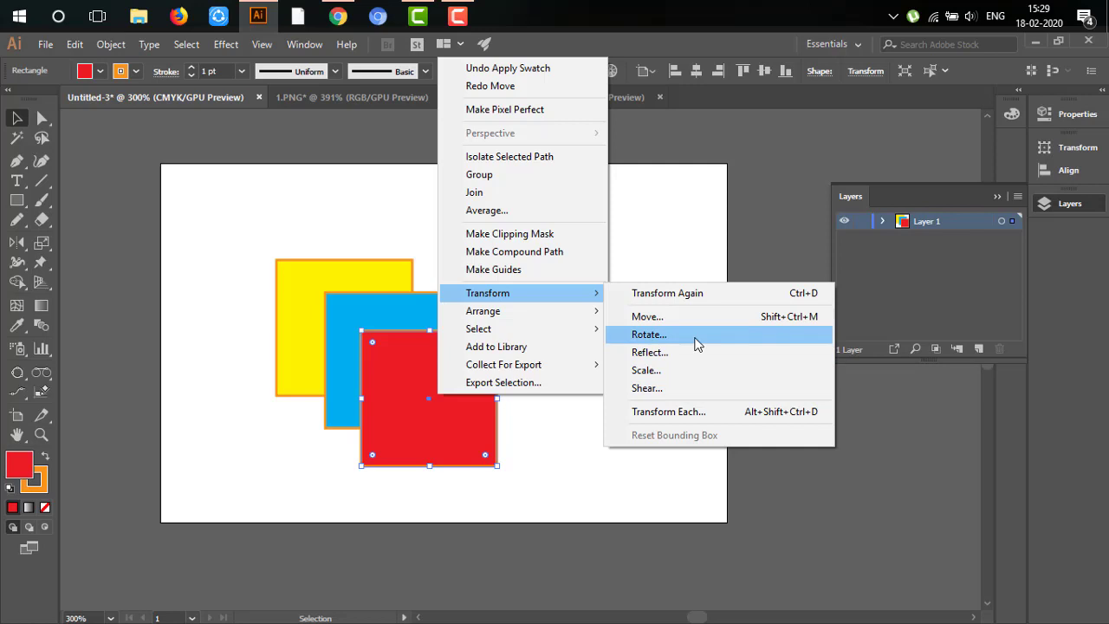
{"action": "mouse_move", "coordinate": [494, 312]}
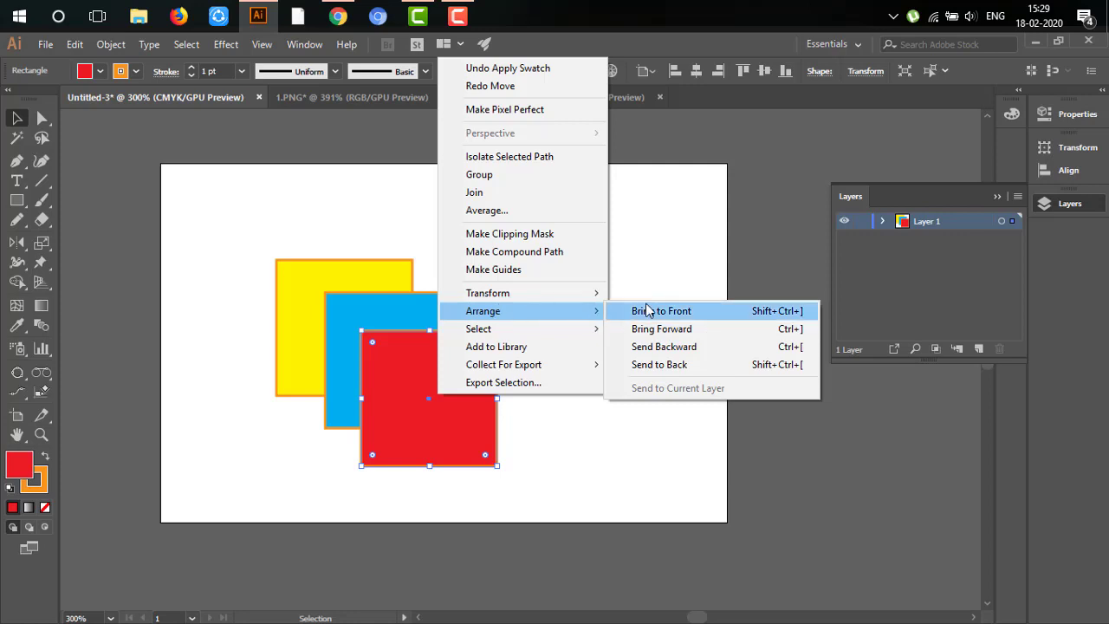
{"action": "left_click", "coordinate": [376, 279]}
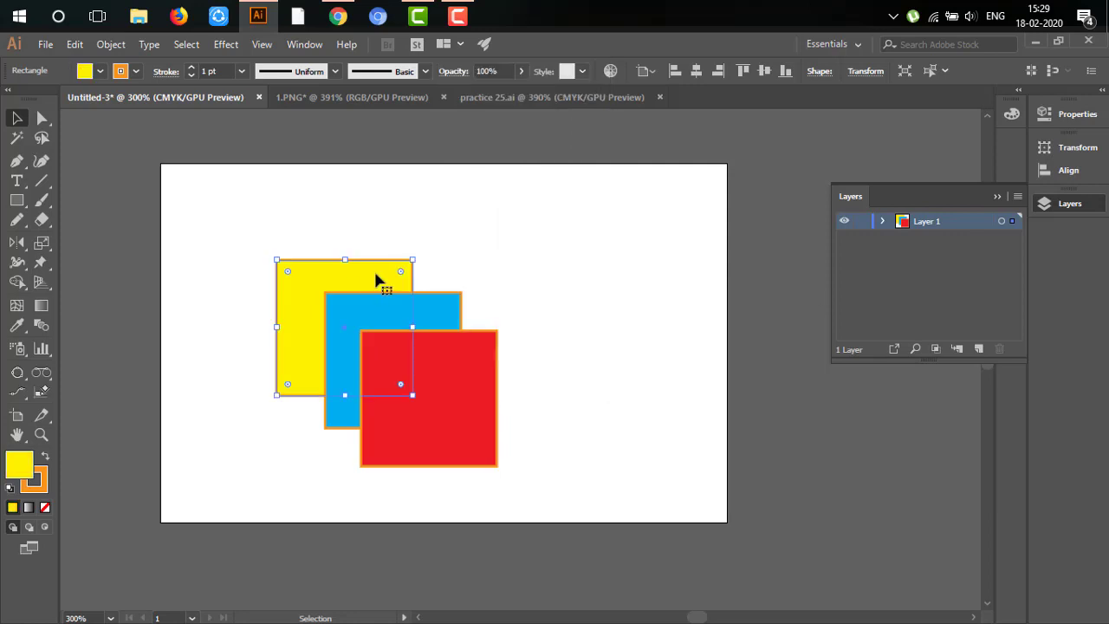
{"action": "left_click", "coordinate": [442, 418]}
{"action": "left_click", "coordinate": [381, 317]}
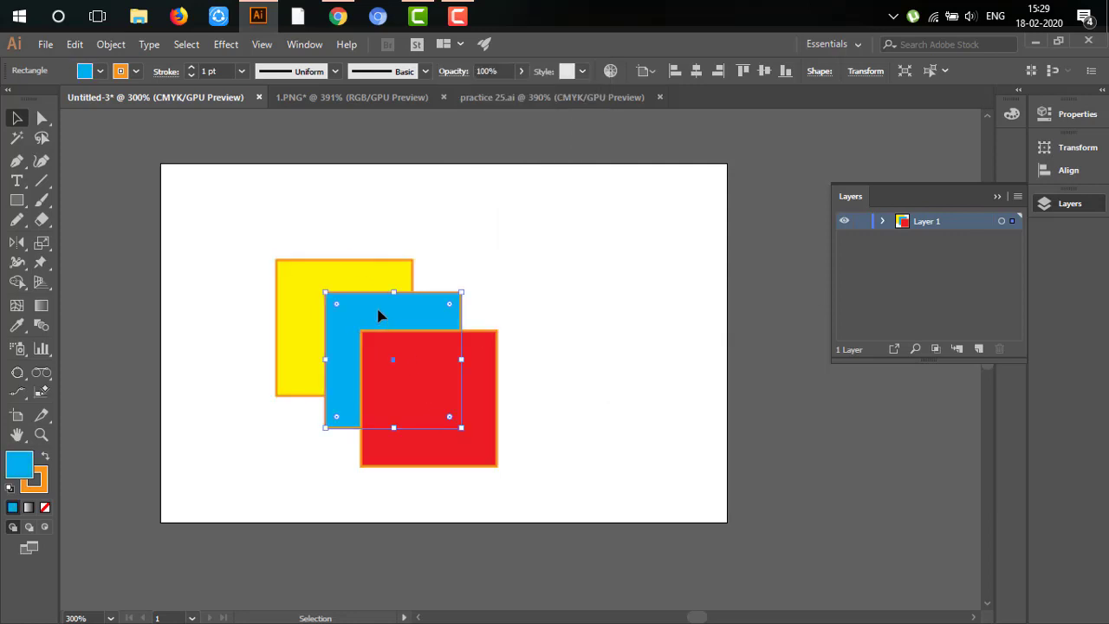
Bring the yellow square to the front of the stack.
{"action": "left_click", "coordinate": [336, 285]}
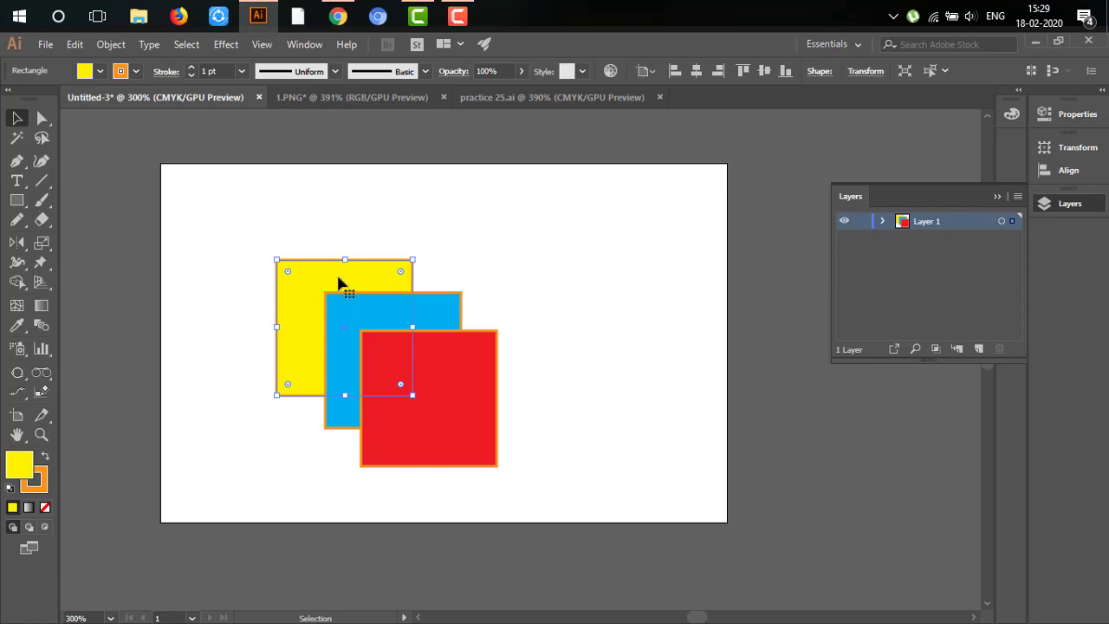
{"action": "right_click", "coordinate": [341, 281]}
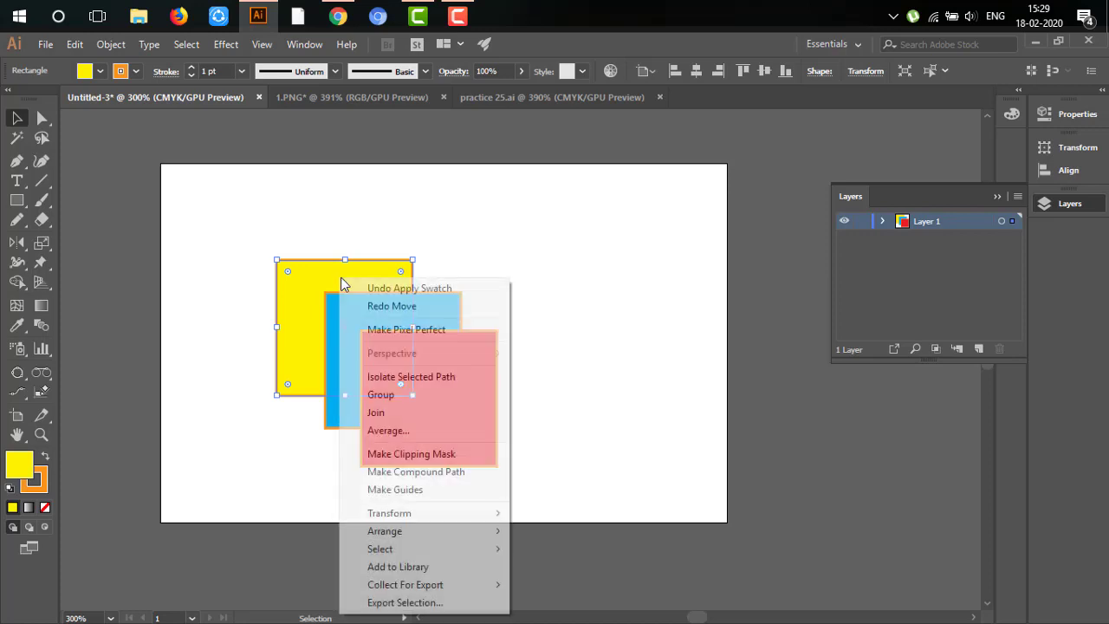
{"action": "mouse_move", "coordinate": [415, 529]}
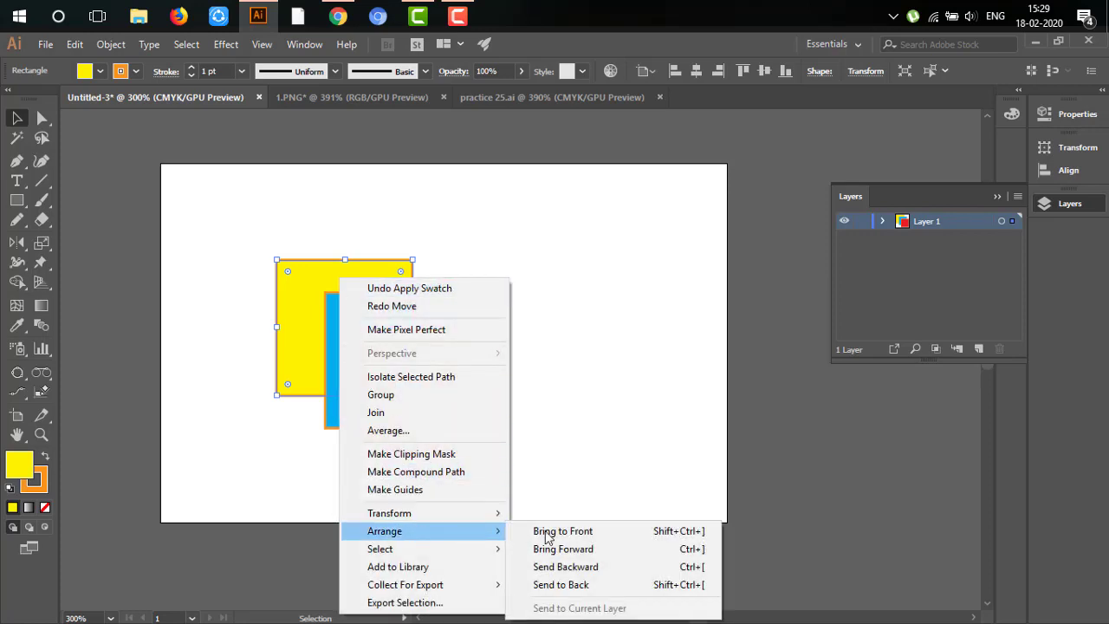
{"action": "left_click", "coordinate": [582, 531]}
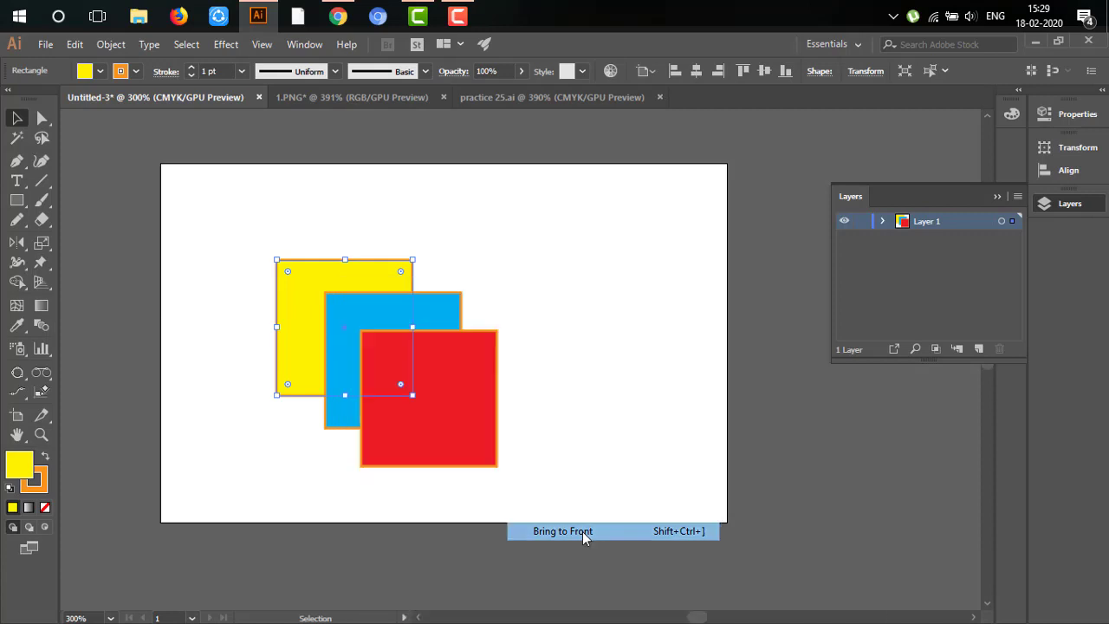
Send the yellow square to the back of the stack and clear the selection.
{"action": "left_click", "coordinate": [574, 323]}
{"action": "left_click_drag", "start_coordinate": [369, 315], "coordinate": [260, 337]}
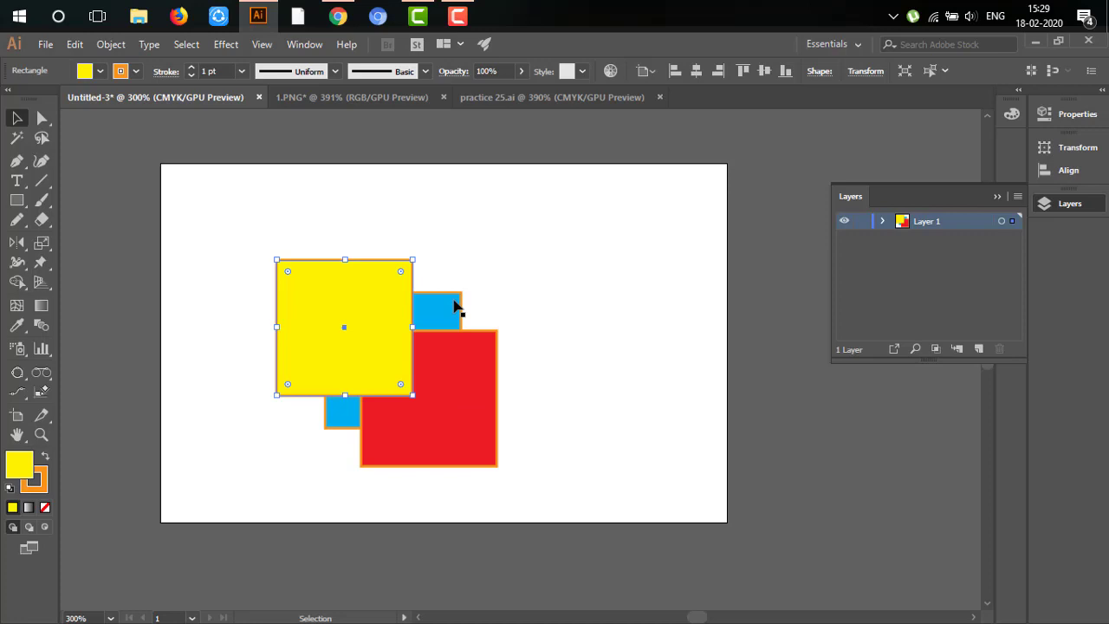
{"action": "right_click", "coordinate": [368, 323]}
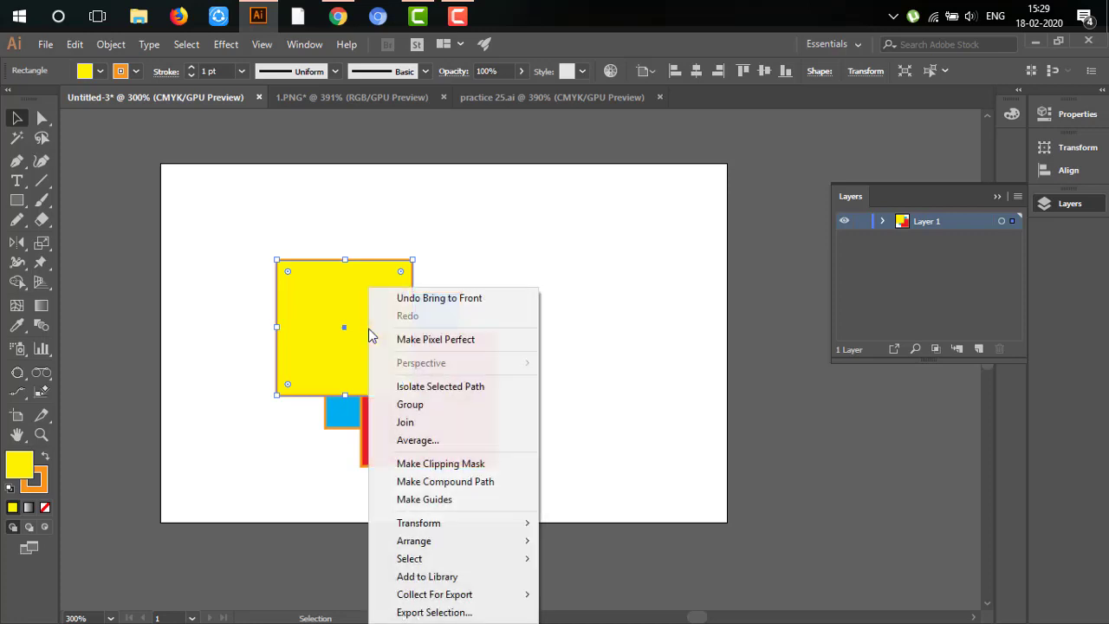
{"action": "mouse_move", "coordinate": [466, 541]}
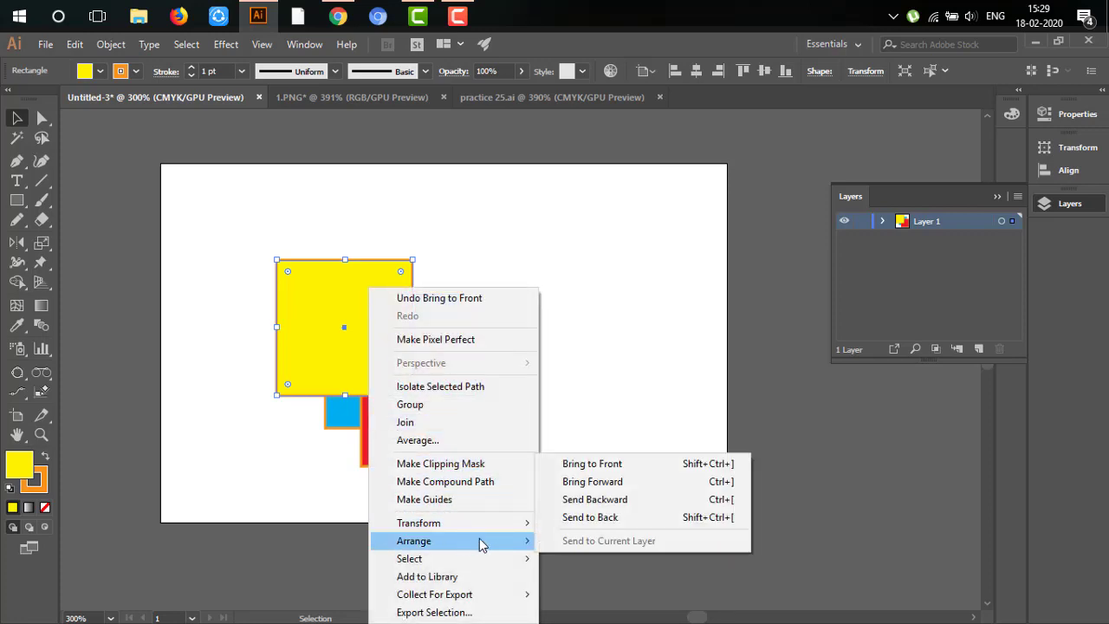
{"action": "left_click", "coordinate": [598, 520]}
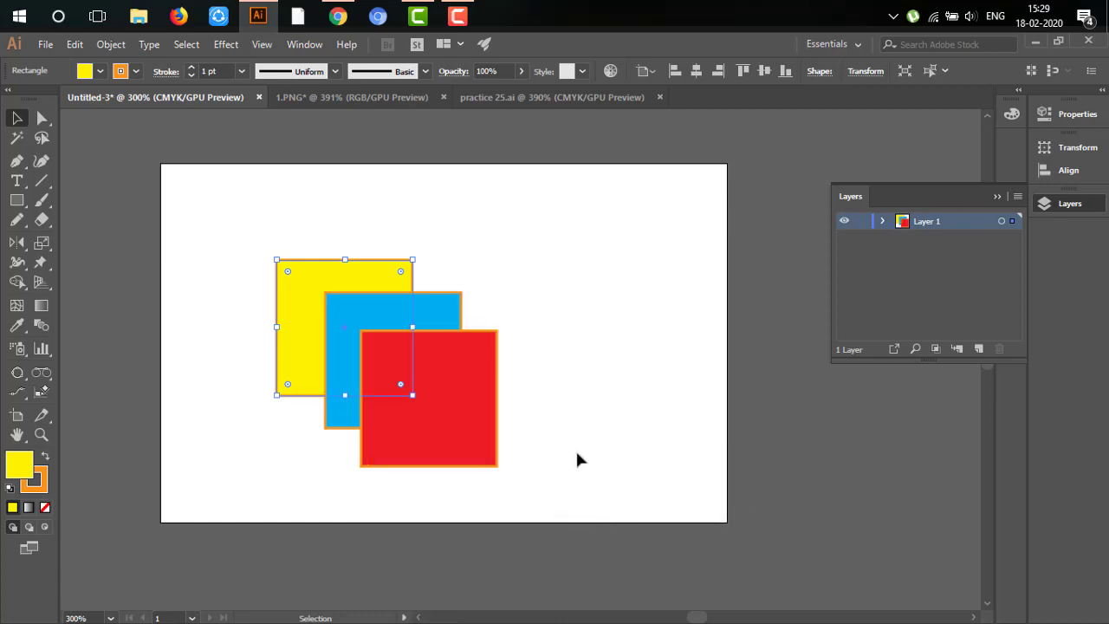
{"action": "left_click", "coordinate": [580, 329]}
Send the red square backward one level so it lies behind the blue square.
{"action": "left_click", "coordinate": [463, 389]}
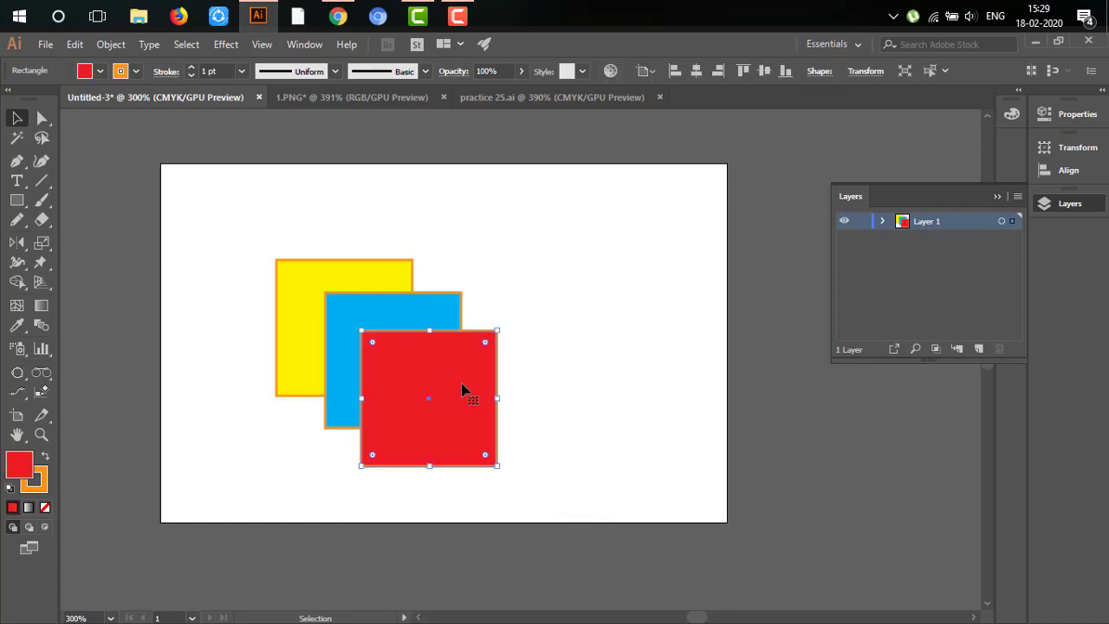
{"action": "right_click", "coordinate": [469, 381]}
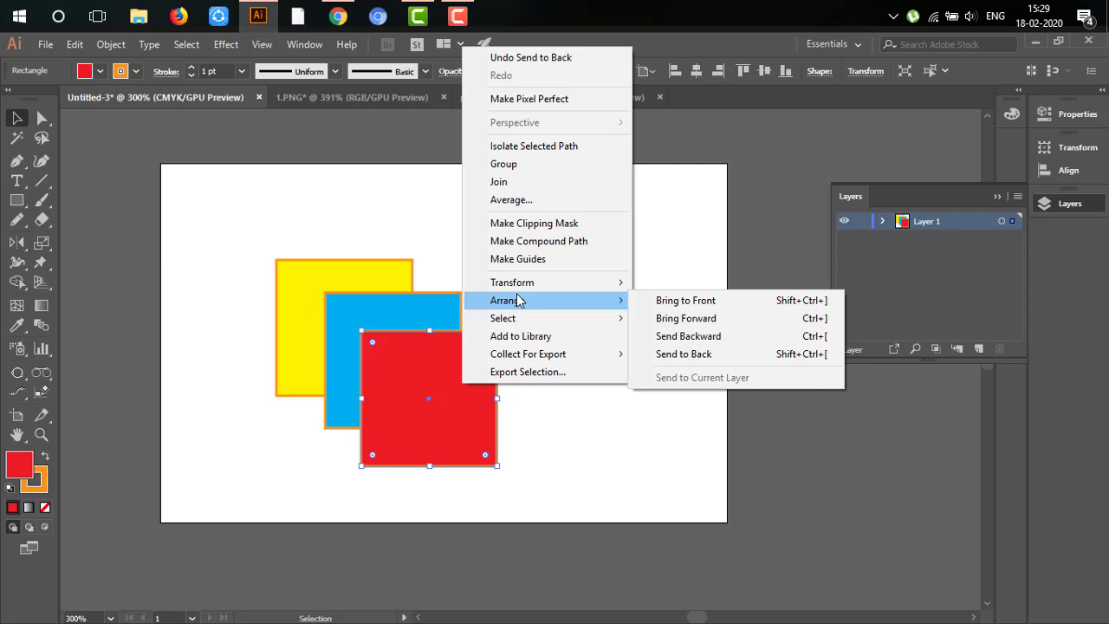
{"action": "left_click", "coordinate": [704, 344]}
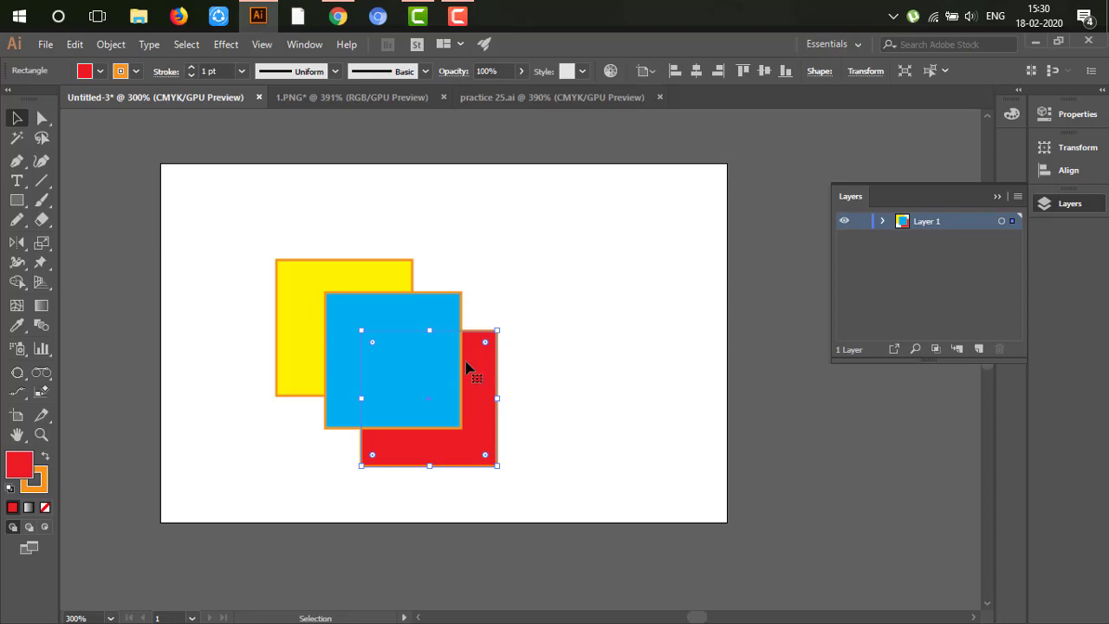
Move the blue square slightly towards the yellow square, keeping it overlapping both neighbours, and clear the selection.
{"action": "left_click", "coordinate": [408, 319]}
{"action": "left_click_drag", "start_coordinate": [408, 321], "coordinate": [368, 332]}
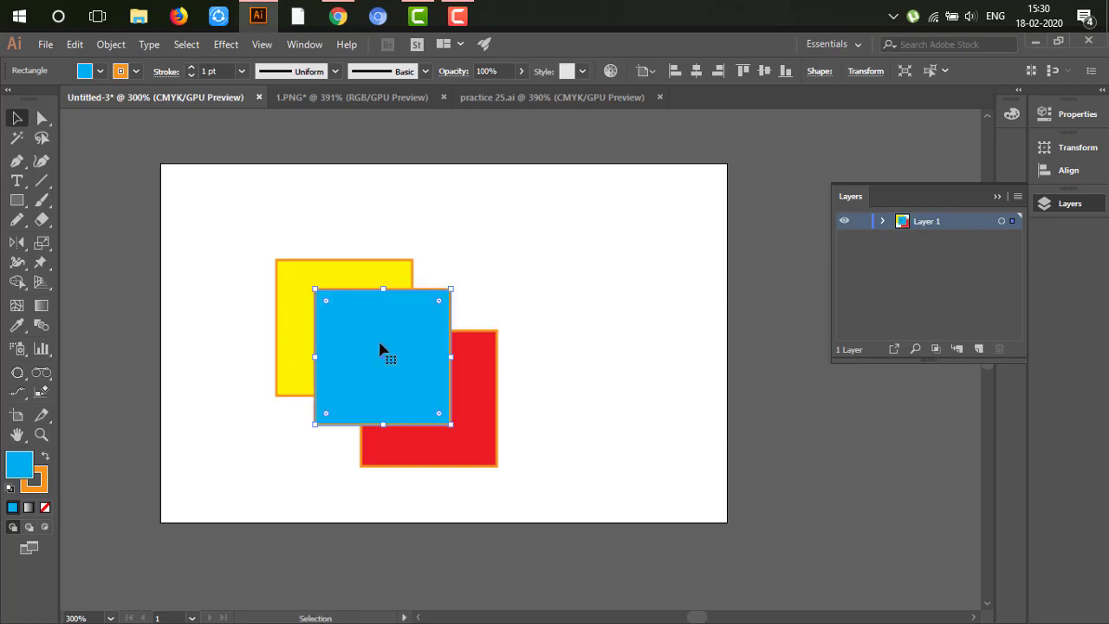
{"action": "right_click", "coordinate": [380, 348]}
{"action": "left_click", "coordinate": [589, 364]}
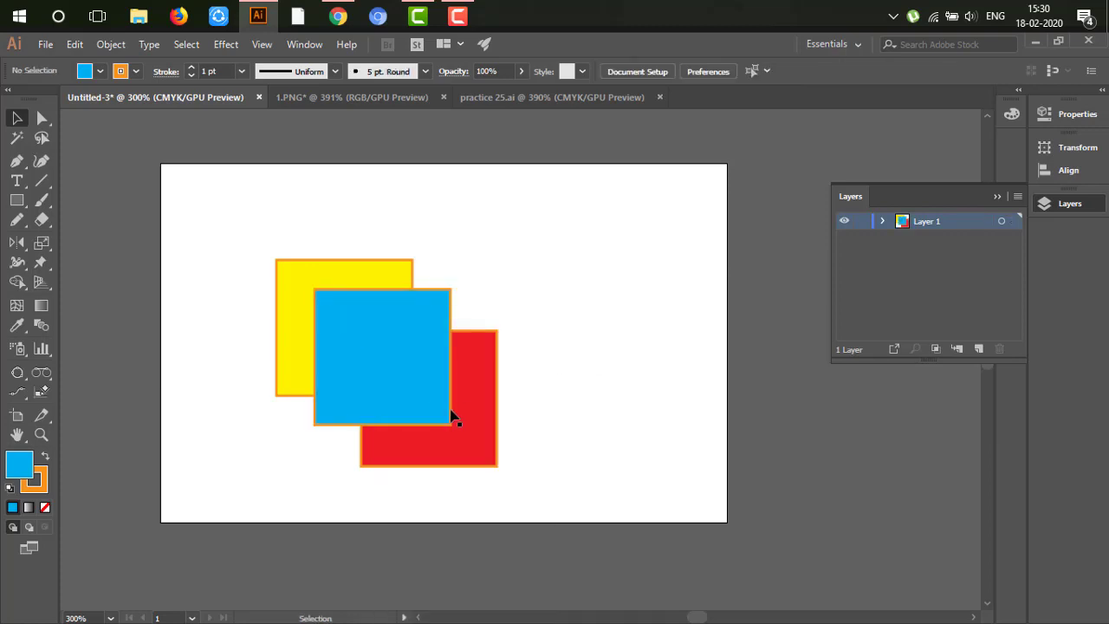
Bring the red square forward one level, in front of the blue square, and clear the selection.
{"action": "left_click", "coordinate": [479, 402]}
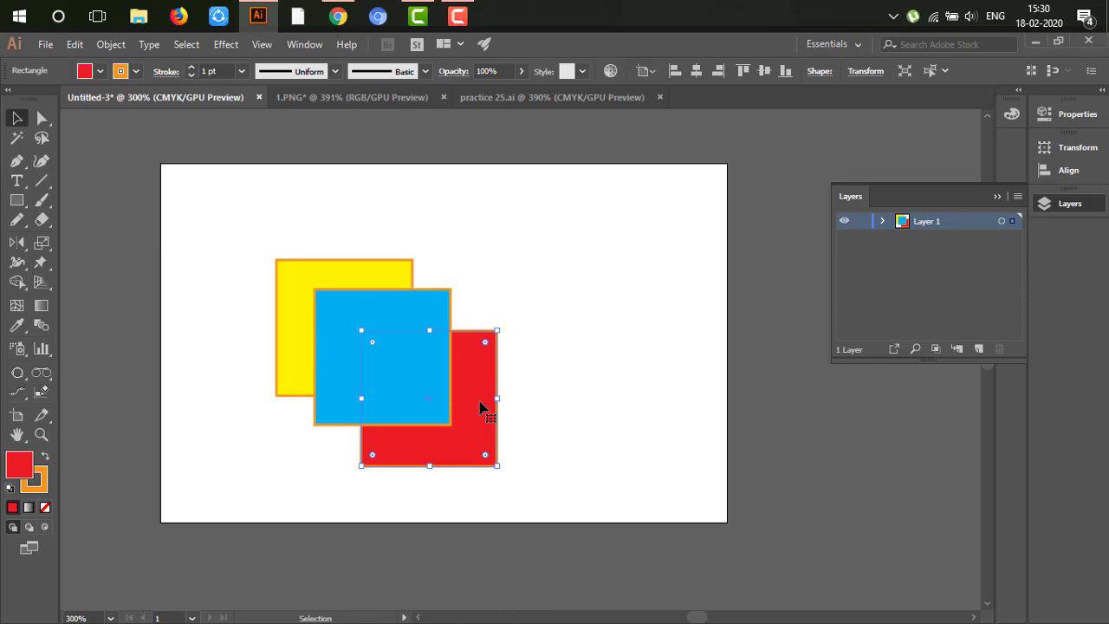
{"action": "right_click", "coordinate": [480, 404]}
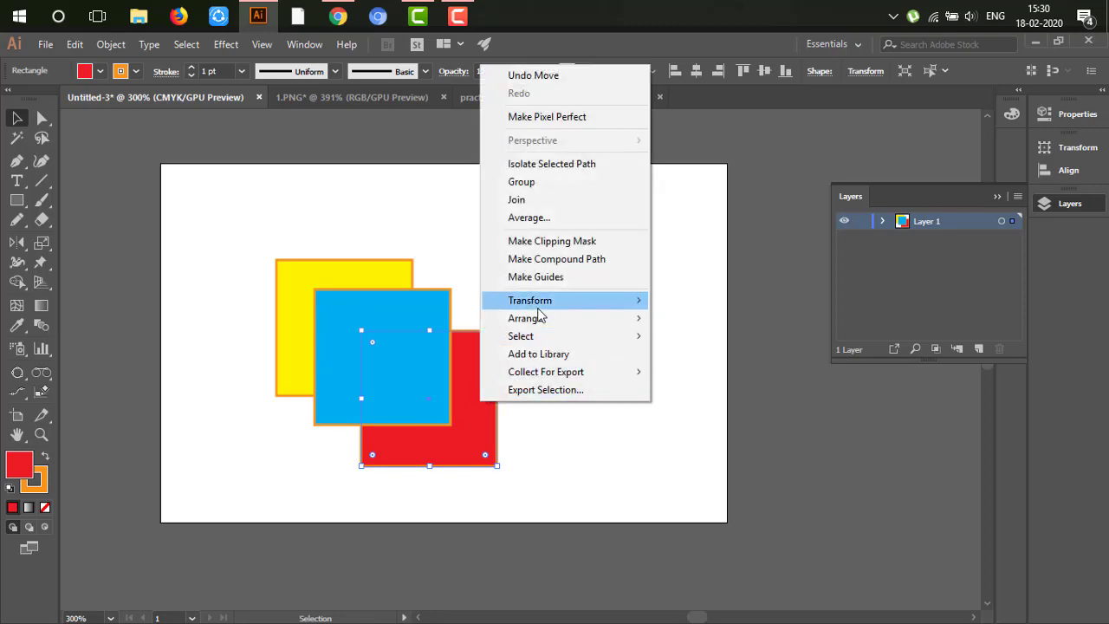
{"action": "mouse_move", "coordinate": [539, 320]}
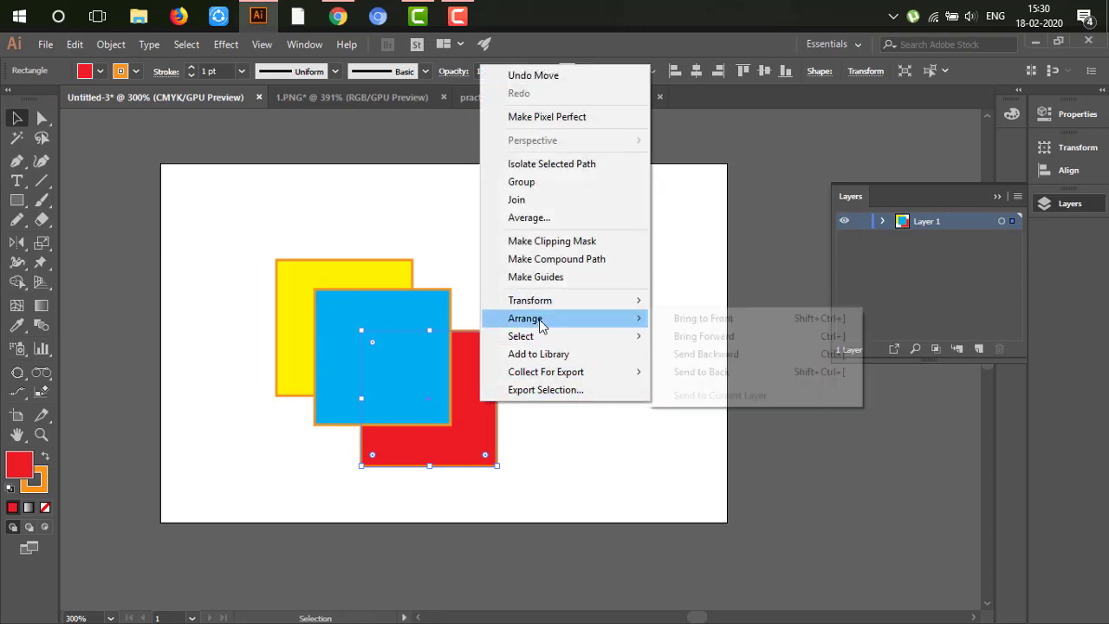
{"action": "left_click", "coordinate": [709, 338]}
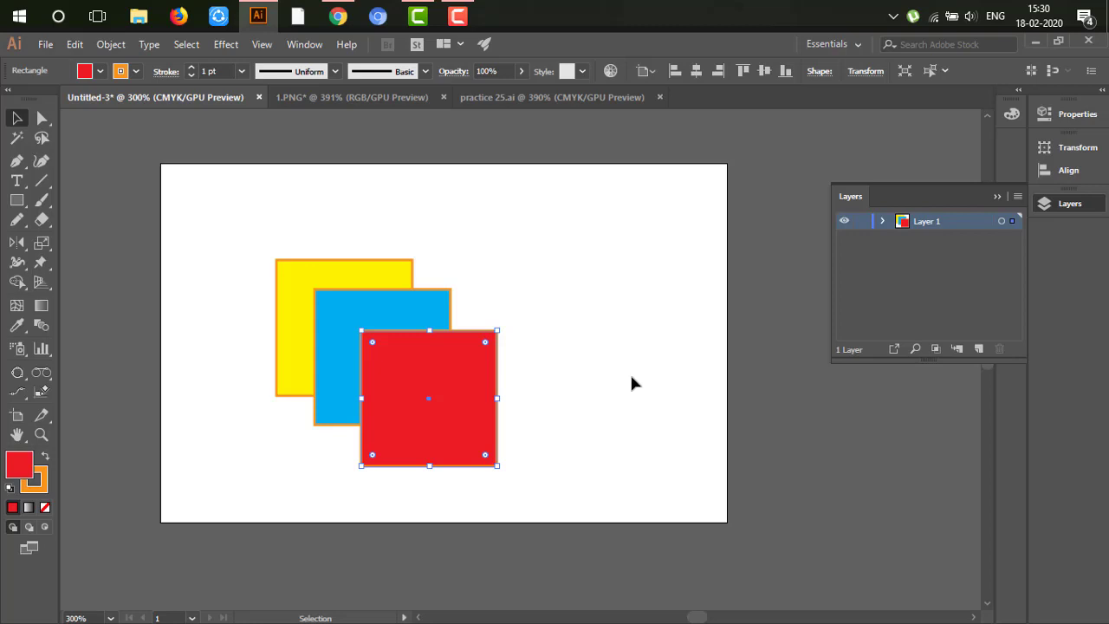
{"action": "left_click", "coordinate": [623, 306]}
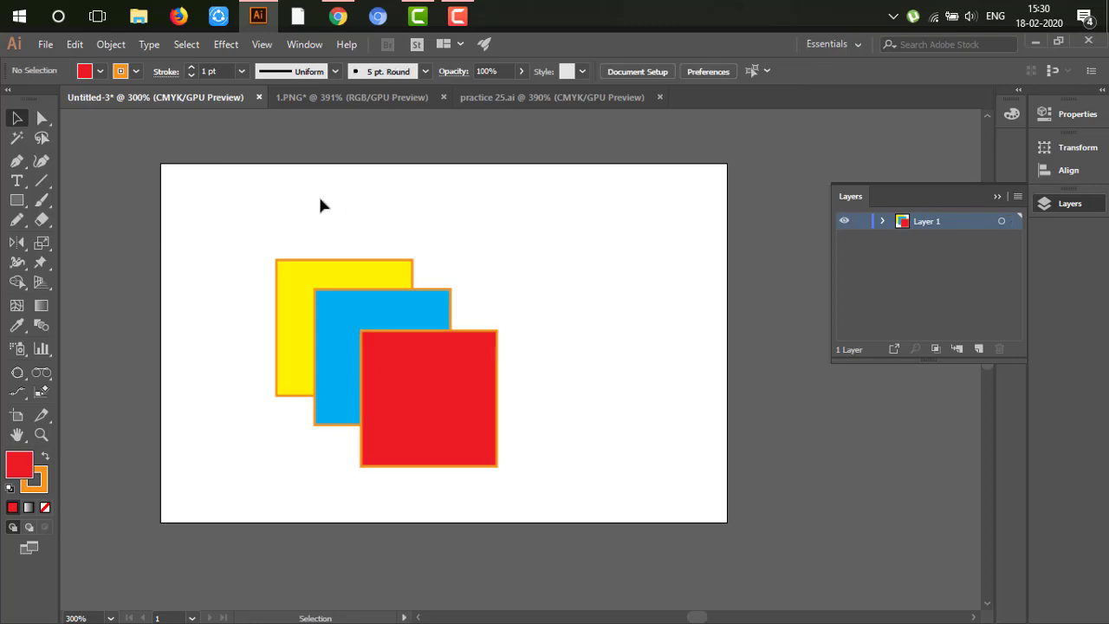
Set the stroke options to round cap and round join with no object selected.
{"action": "left_click", "coordinate": [165, 72]}
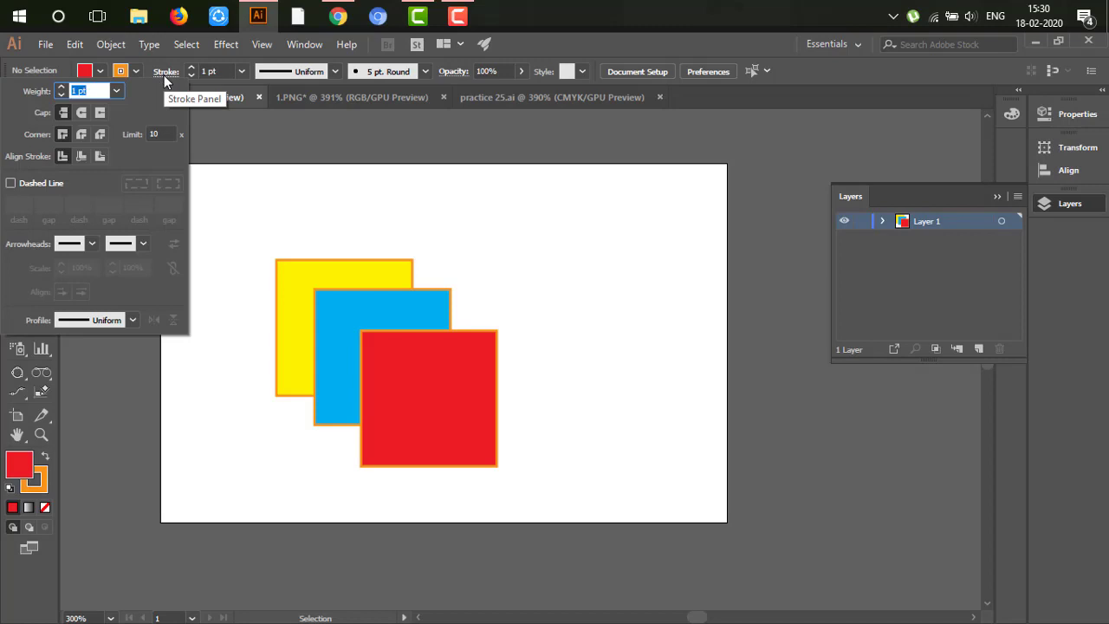
{"action": "left_click", "coordinate": [87, 110]}
{"action": "left_click", "coordinate": [84, 137]}
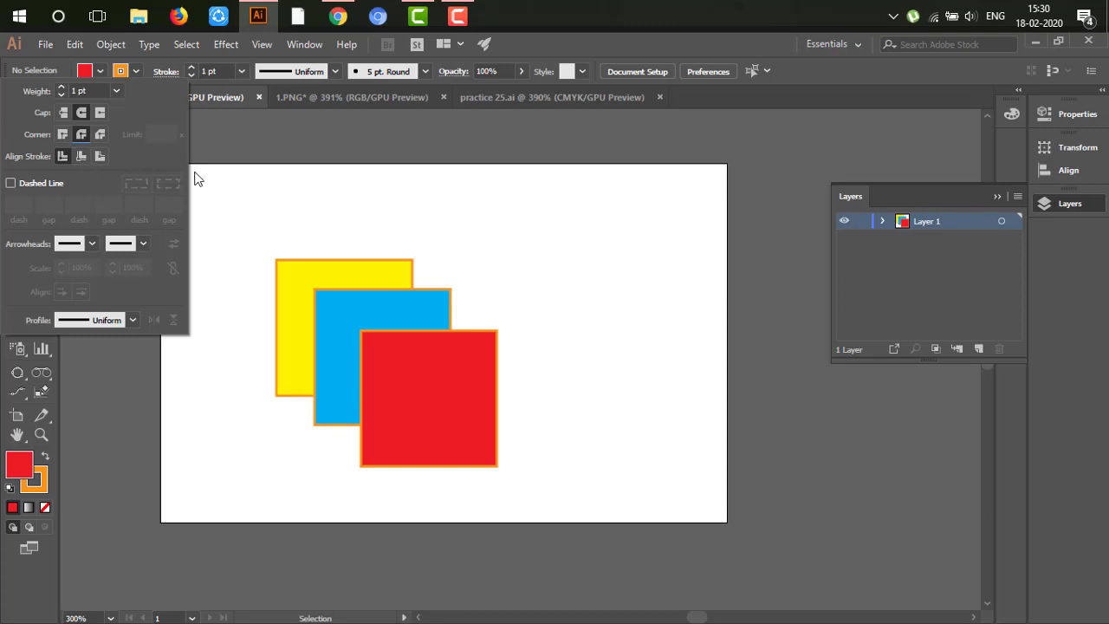
{"action": "left_click", "coordinate": [567, 296]}
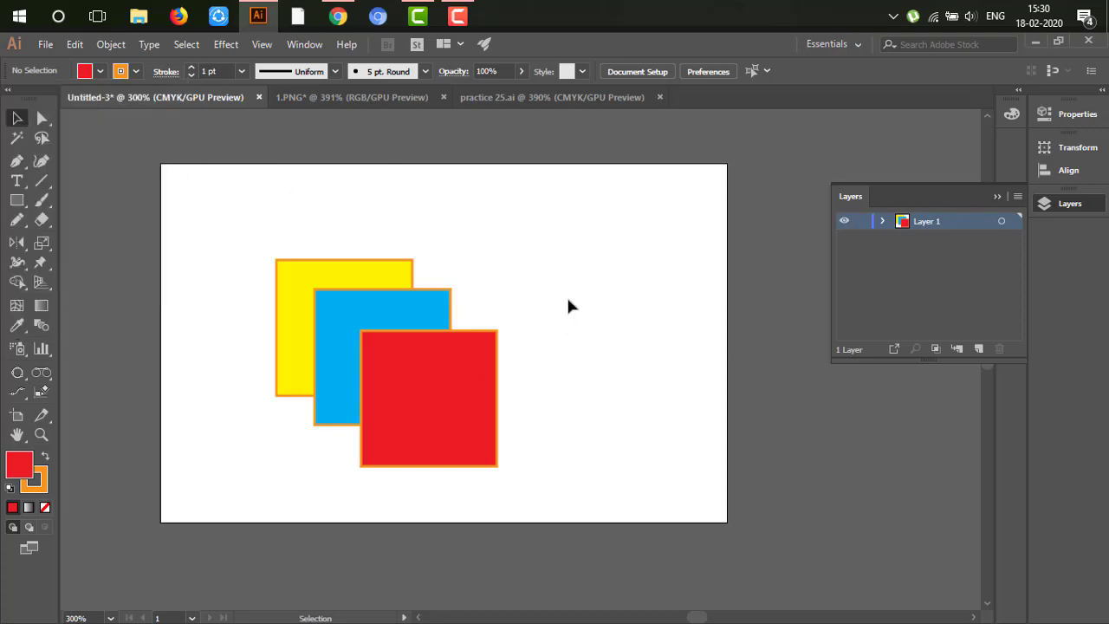
Examine the red square and its orange stroke at several magnifications.
{"action": "left_click", "coordinate": [473, 381]}
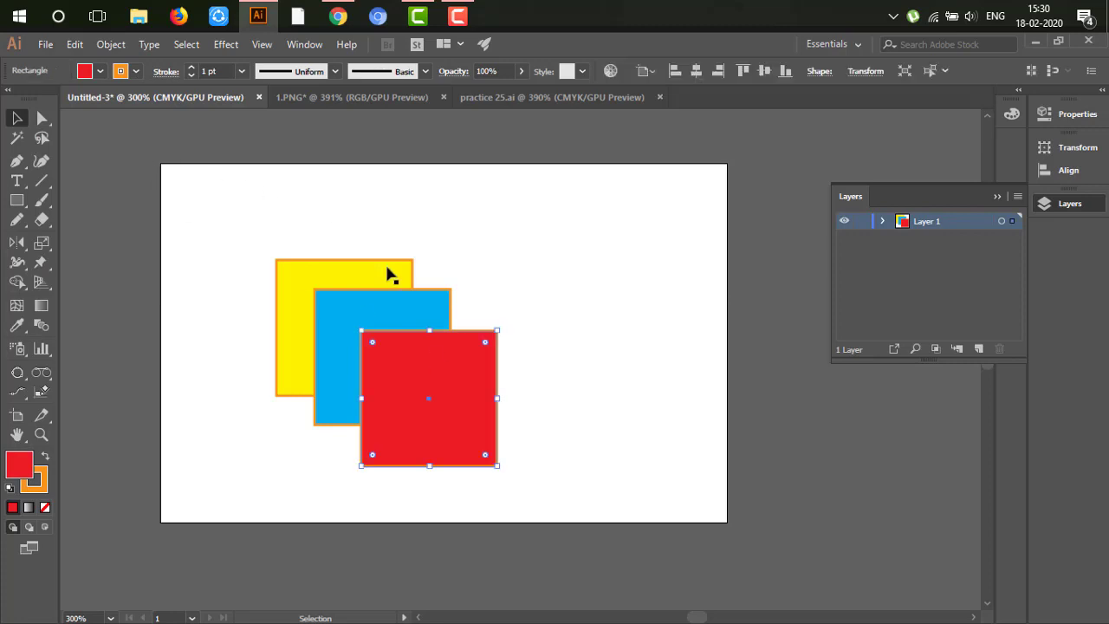
{"action": "key", "text": "z"}
{"action": "left_click_drag", "start_coordinate": [505, 399], "coordinate": [520, 353]}
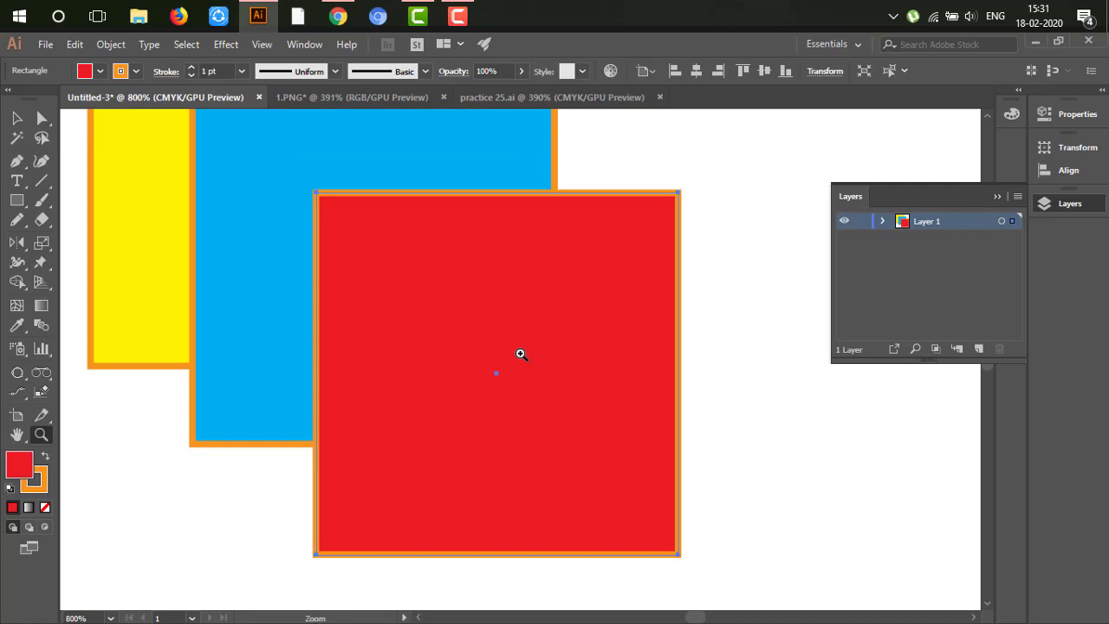
{"action": "left_click", "coordinate": [520, 353]}
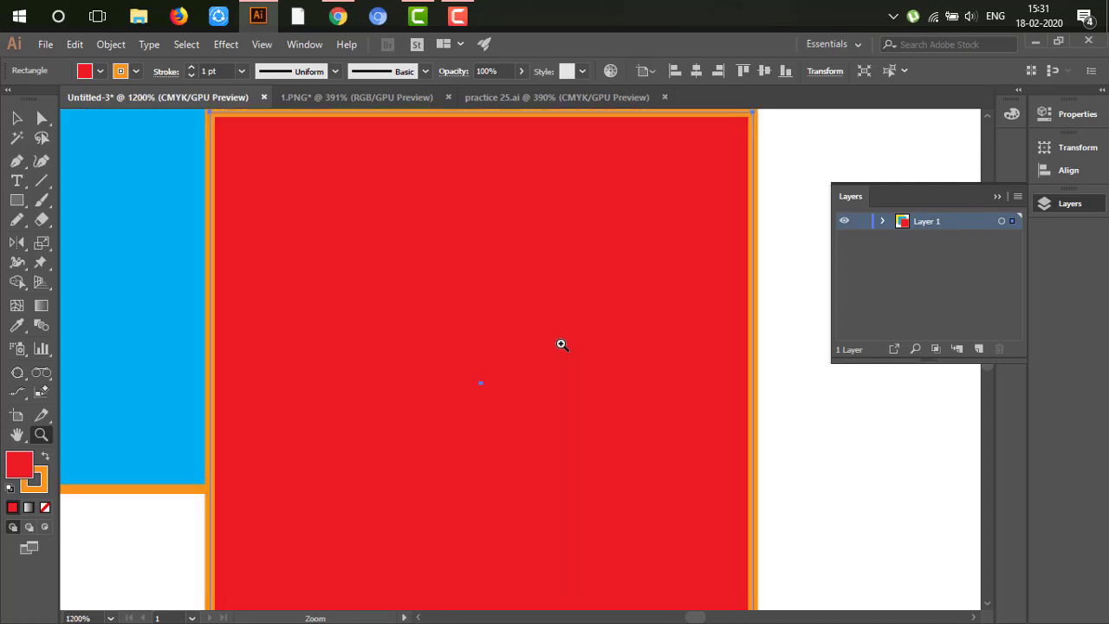
{"action": "left_click_drag", "start_coordinate": [561, 344], "coordinate": [562, 369]}
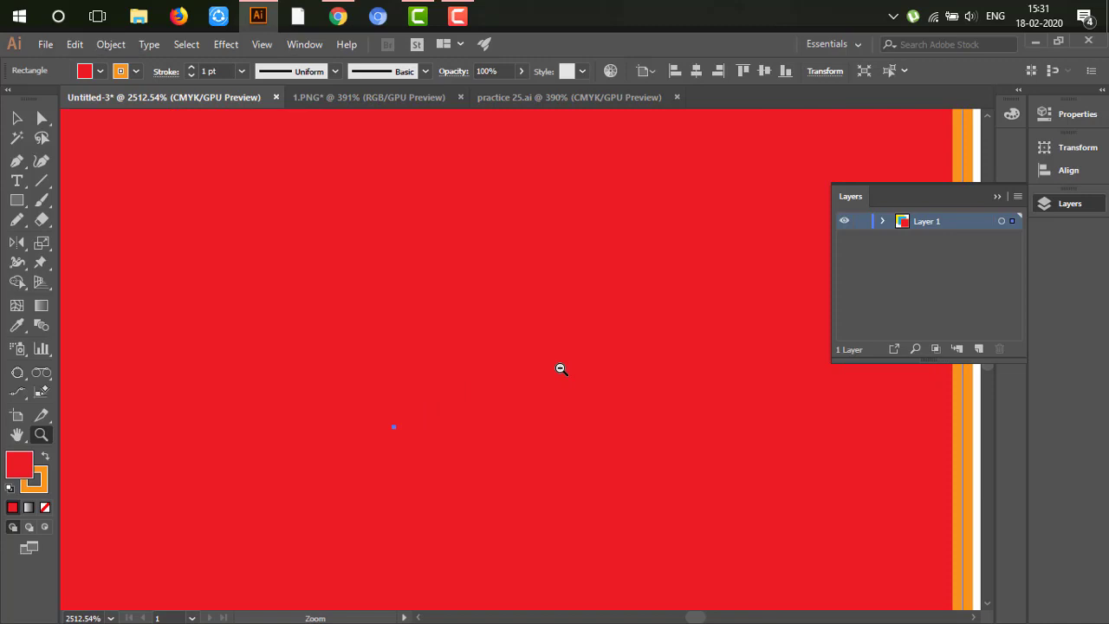
{"action": "left_click", "coordinate": [561, 368], "text": "alt"}
{"action": "left_click", "coordinate": [561, 368], "text": "alt"}
{"action": "left_click", "coordinate": [561, 368], "text": "alt"}
{"action": "left_click", "coordinate": [560, 368], "text": "alt"}
{"action": "left_click", "coordinate": [560, 368], "text": "alt"}
{"action": "left_click_drag", "start_coordinate": [473, 335], "coordinate": [508, 336]}
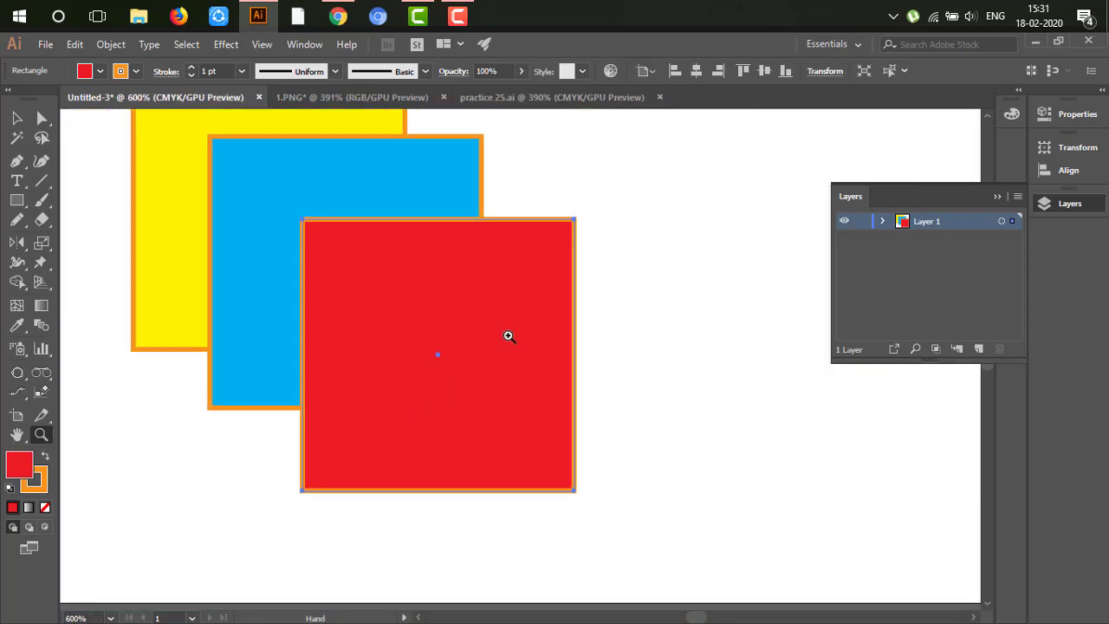
{"action": "left_click", "coordinate": [509, 336]}
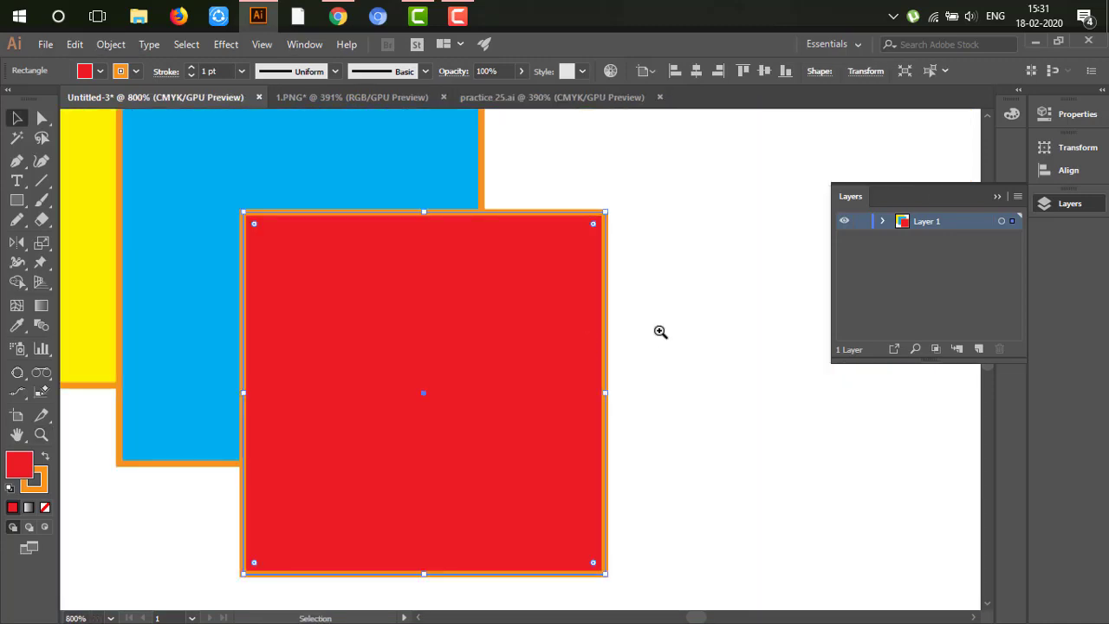
{"action": "key", "text": "v"}
{"action": "left_click", "coordinate": [629, 349]}
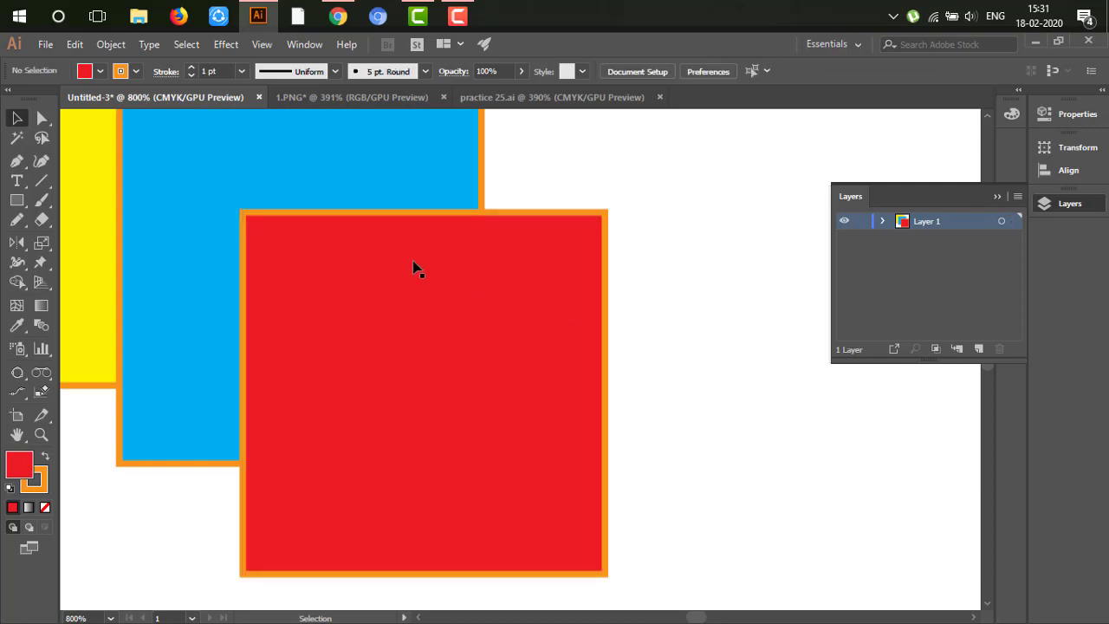
Try the red square's stroke aligned to the inside and to the outside, and return it to center alignment.
{"action": "left_click", "coordinate": [398, 220]}
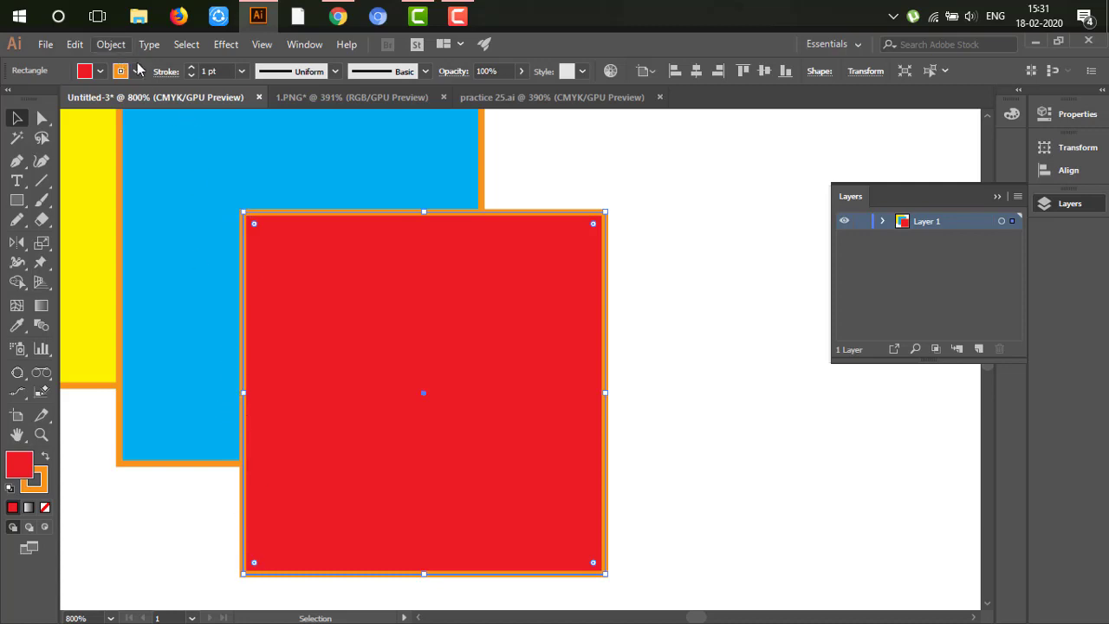
{"action": "left_click", "coordinate": [160, 75]}
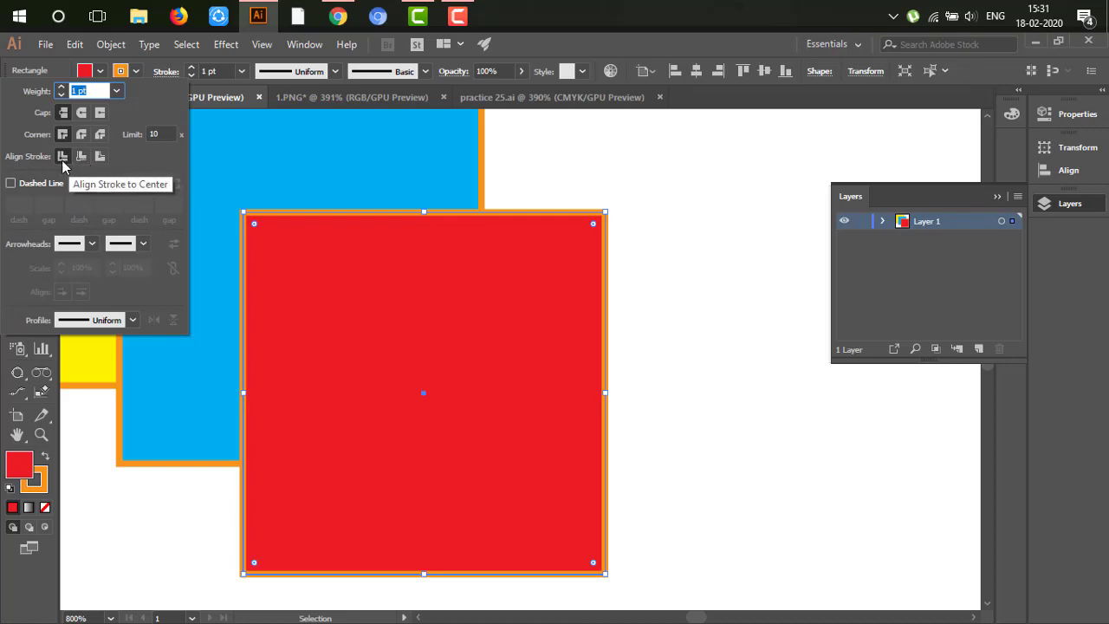
{"action": "left_click", "coordinate": [82, 157]}
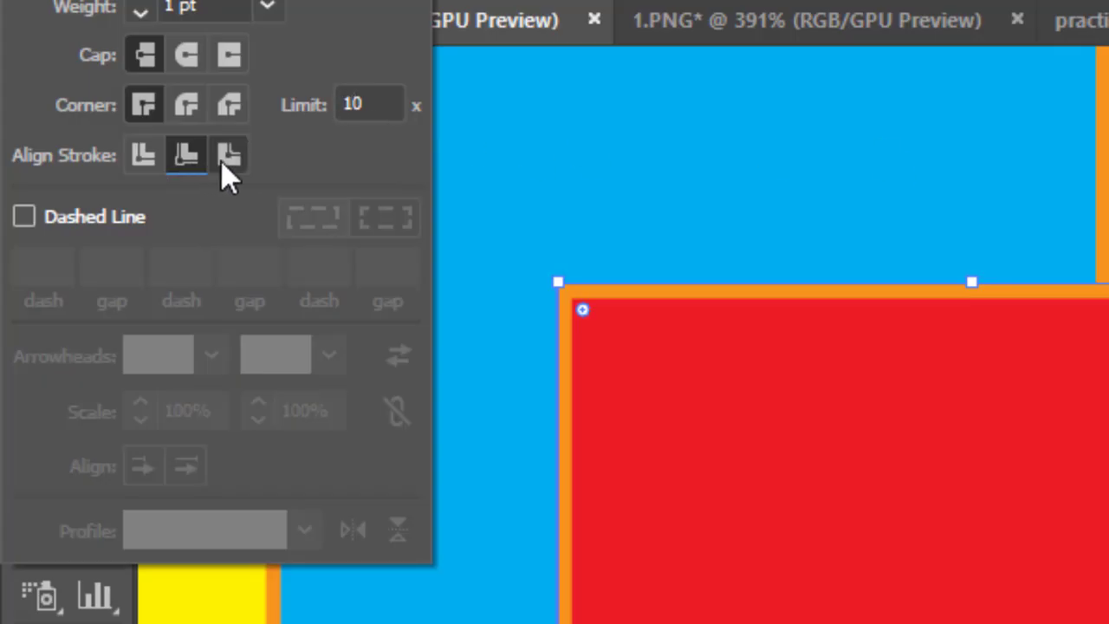
{"action": "left_click", "coordinate": [99, 158]}
{"action": "left_click", "coordinate": [144, 156]}
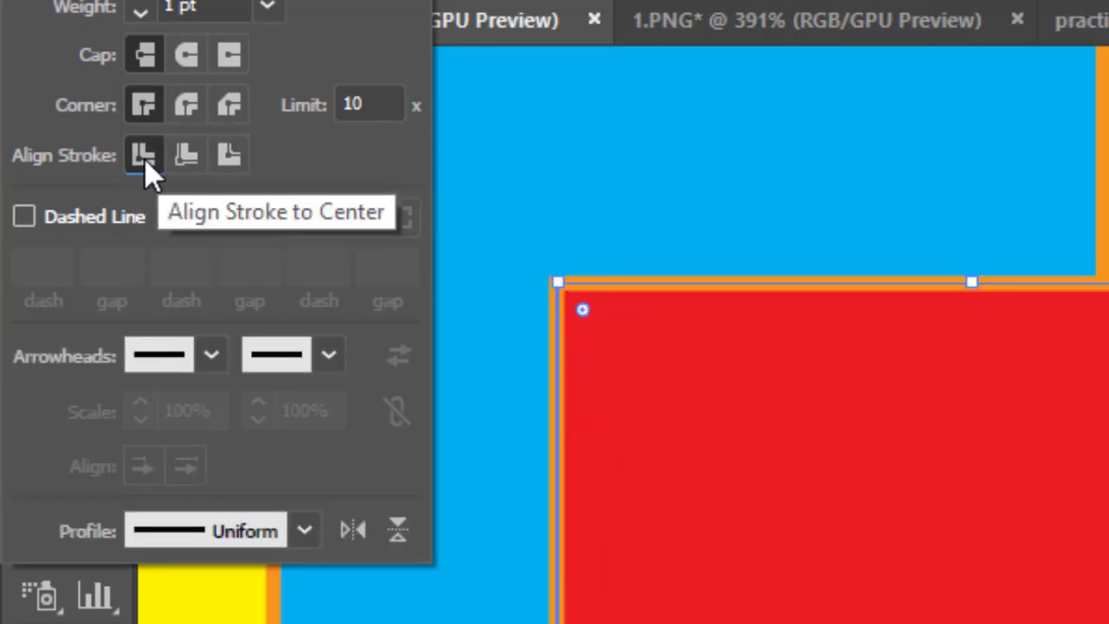
Try a dashed line on the red square's stroke and switch it off again.
{"action": "left_click", "coordinate": [100, 225]}
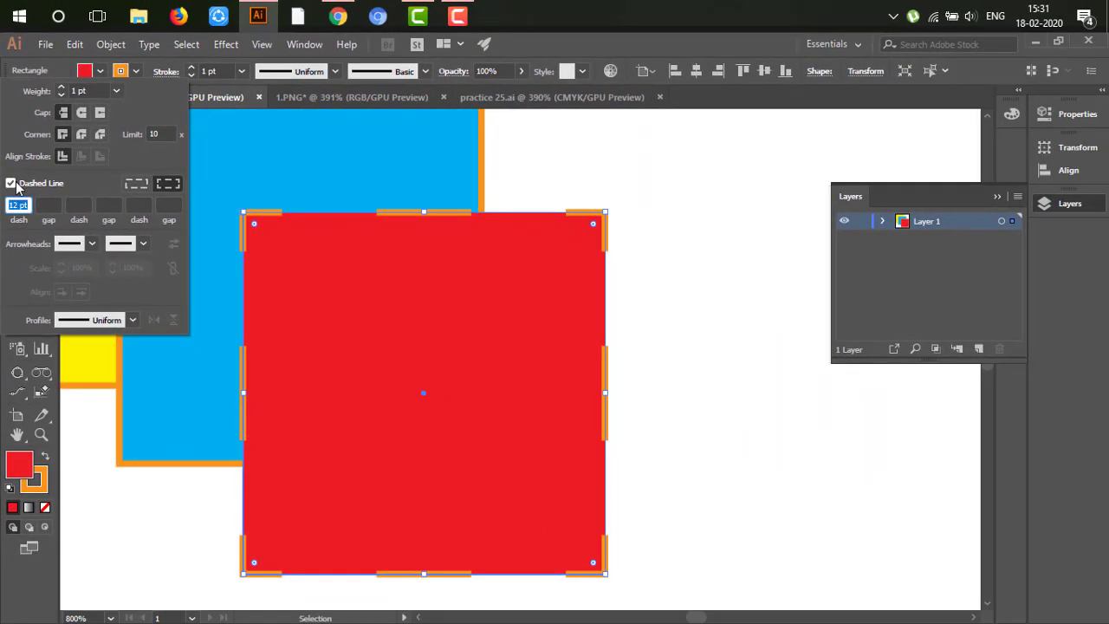
{"action": "left_click", "coordinate": [14, 184]}
{"action": "left_click", "coordinate": [152, 70]}
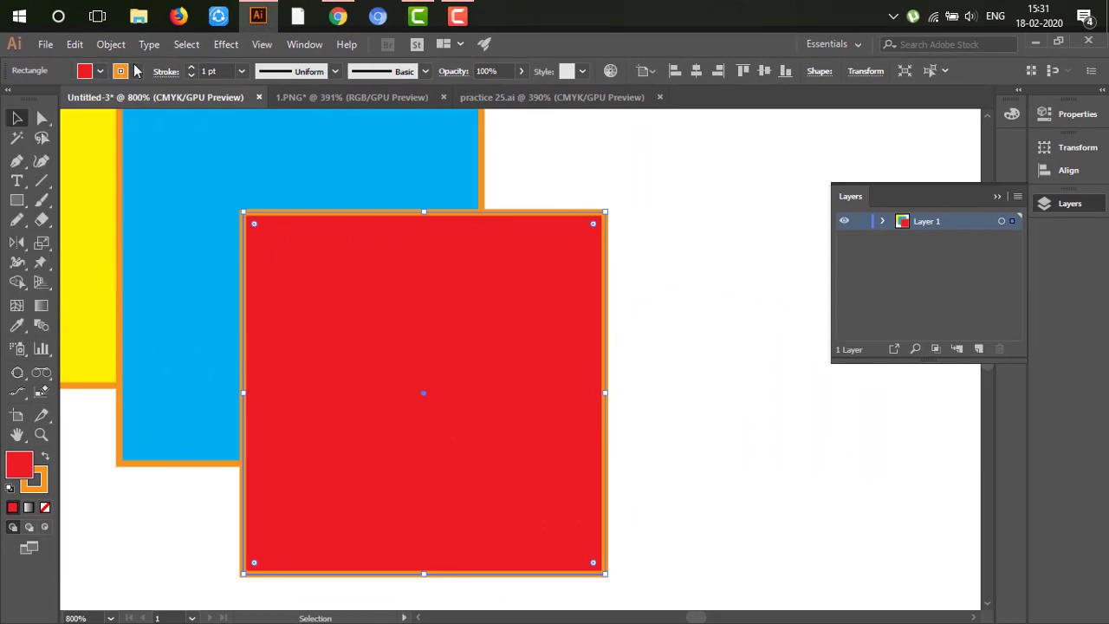
Look through the fill colour swatches available for the red square.
{"action": "left_click", "coordinate": [100, 71]}
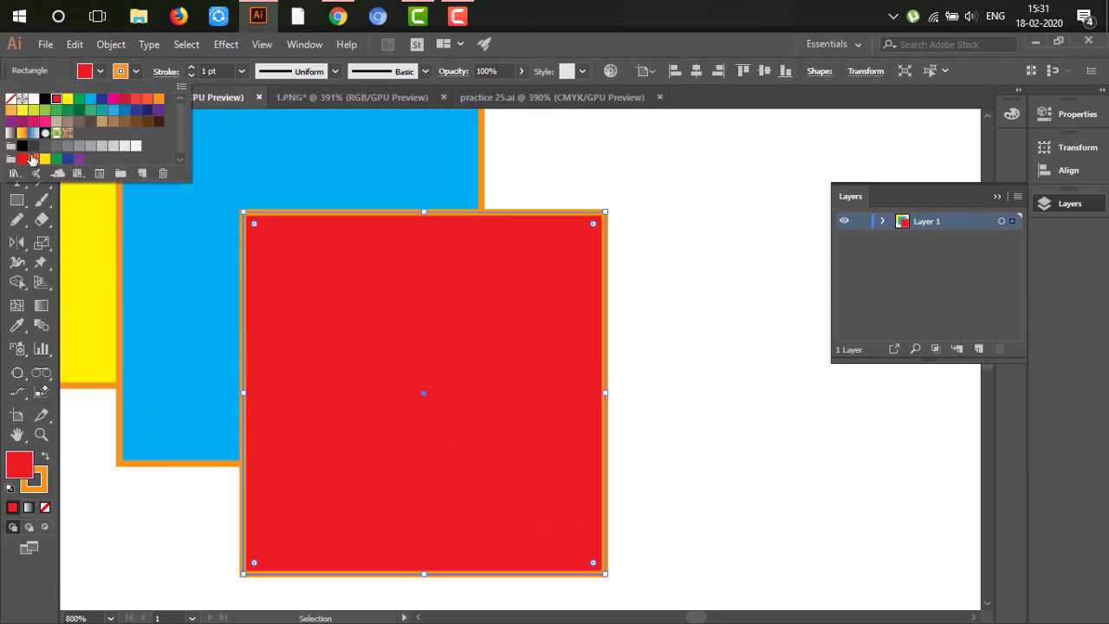
{"action": "mouse_move", "coordinate": [180, 121]}
{"action": "left_mouse_down"}
{"action": "mouse_move", "coordinate": [180, 133]}
{"action": "mouse_move", "coordinate": [180, 101]}
{"action": "left_mouse_up"}
{"action": "left_click", "coordinate": [585, 107]}
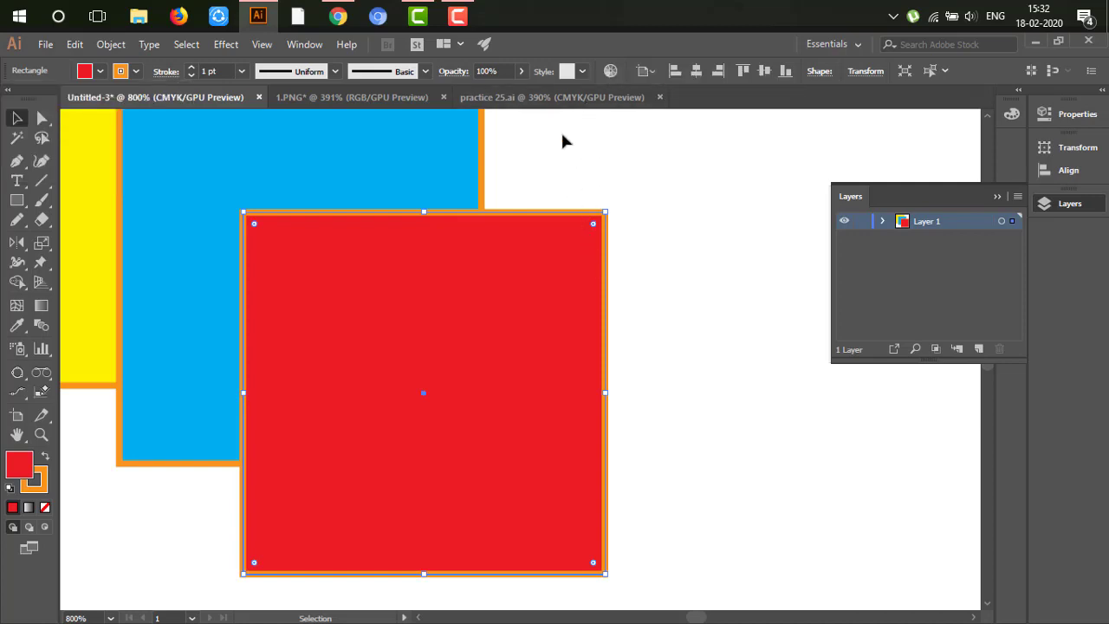
Hide Layer 1 in the practice 25.ai document and return to Untitled-3 with nothing selected.
{"action": "left_click", "coordinate": [564, 102]}
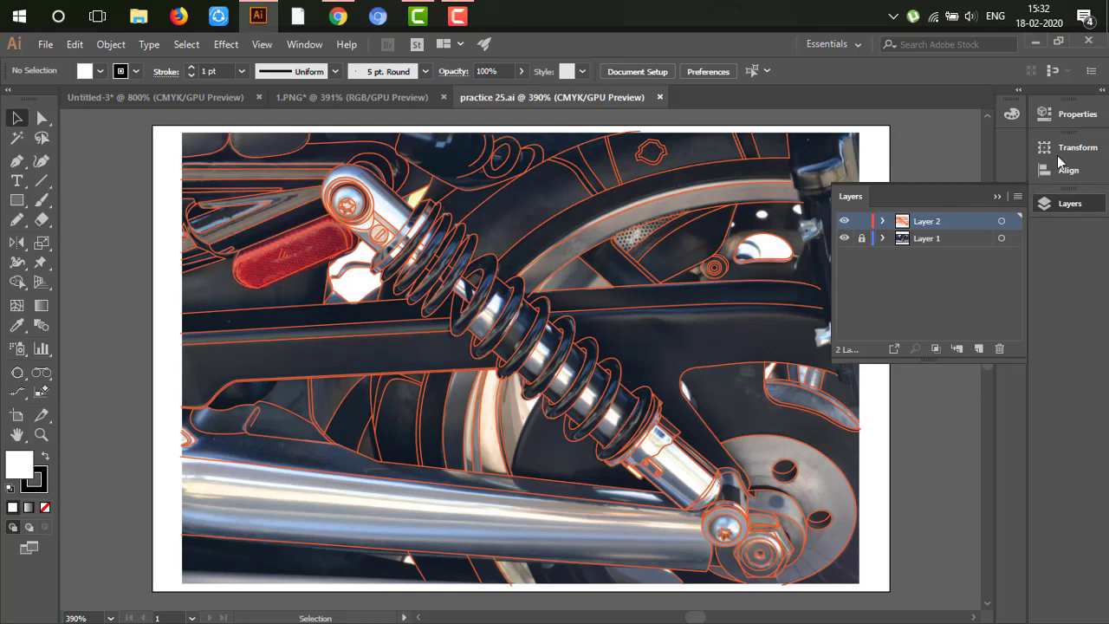
{"action": "left_click", "coordinate": [845, 238]}
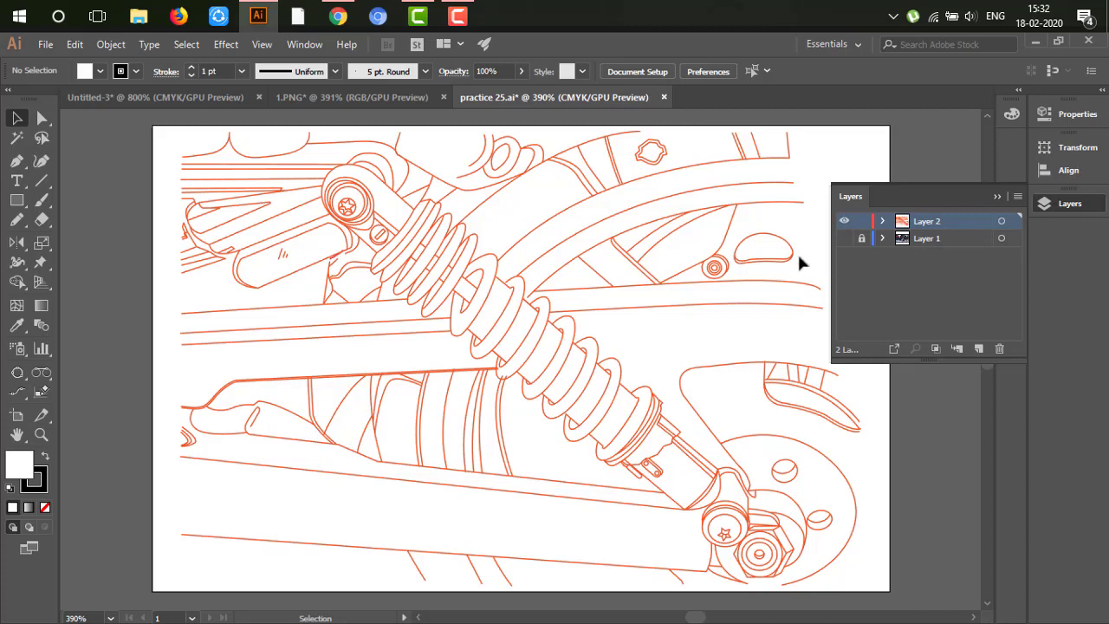
{"action": "left_click", "coordinate": [166, 97]}
{"action": "left_click", "coordinate": [657, 356]}
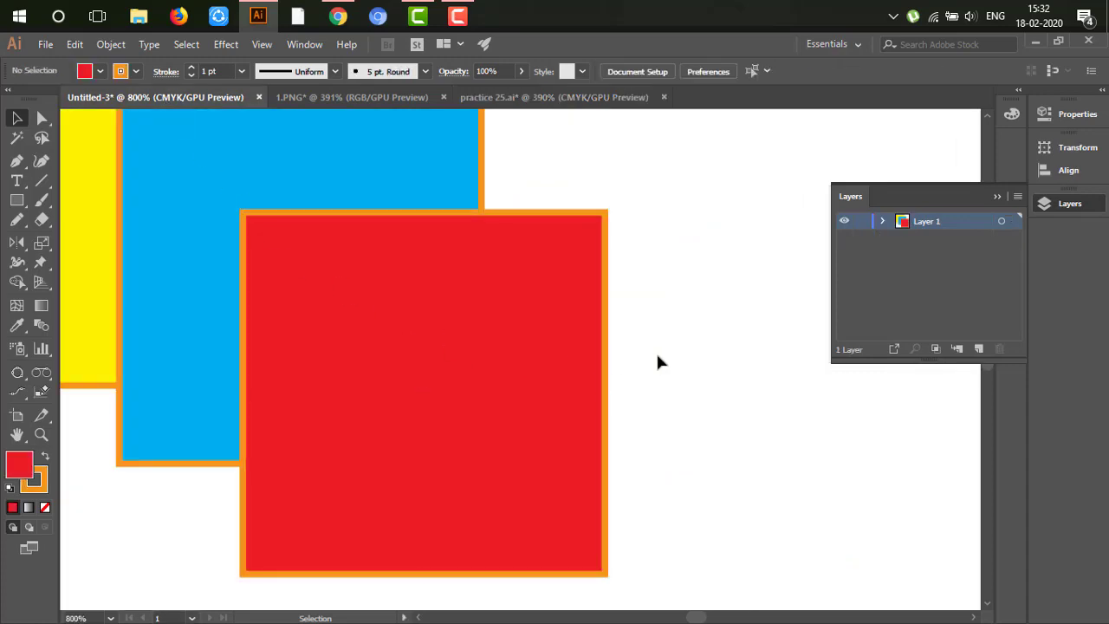